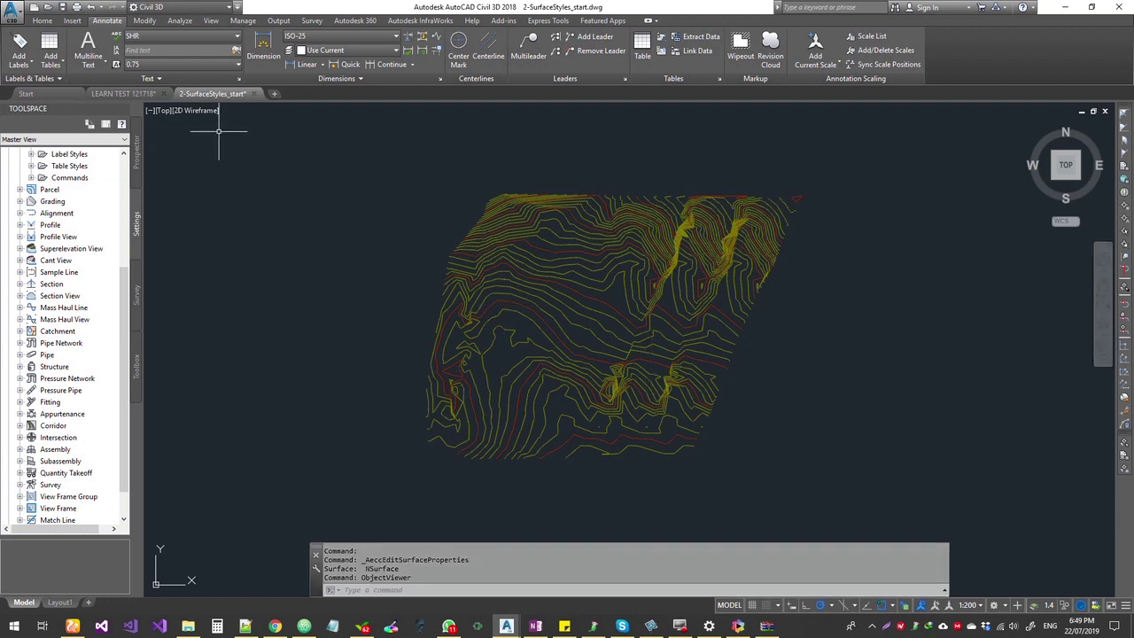
left_click(42, 20)
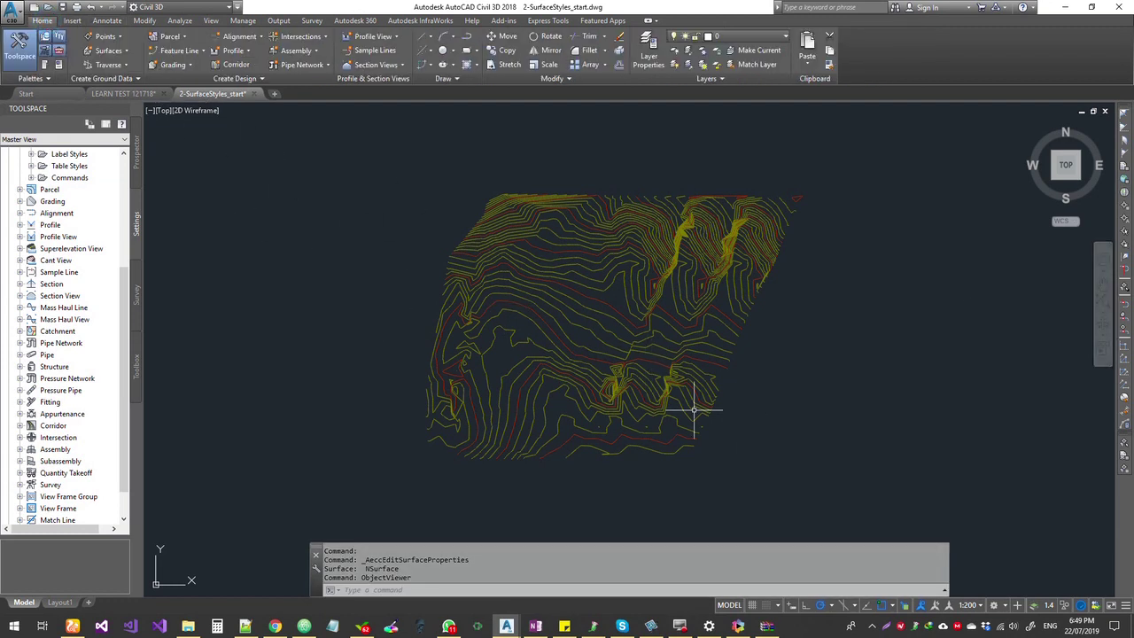
mouse_move(625, 467)
middle_mouse_down()
mouse_move(614, 417)
mouse_move(607, 451)
middle_mouse_up()
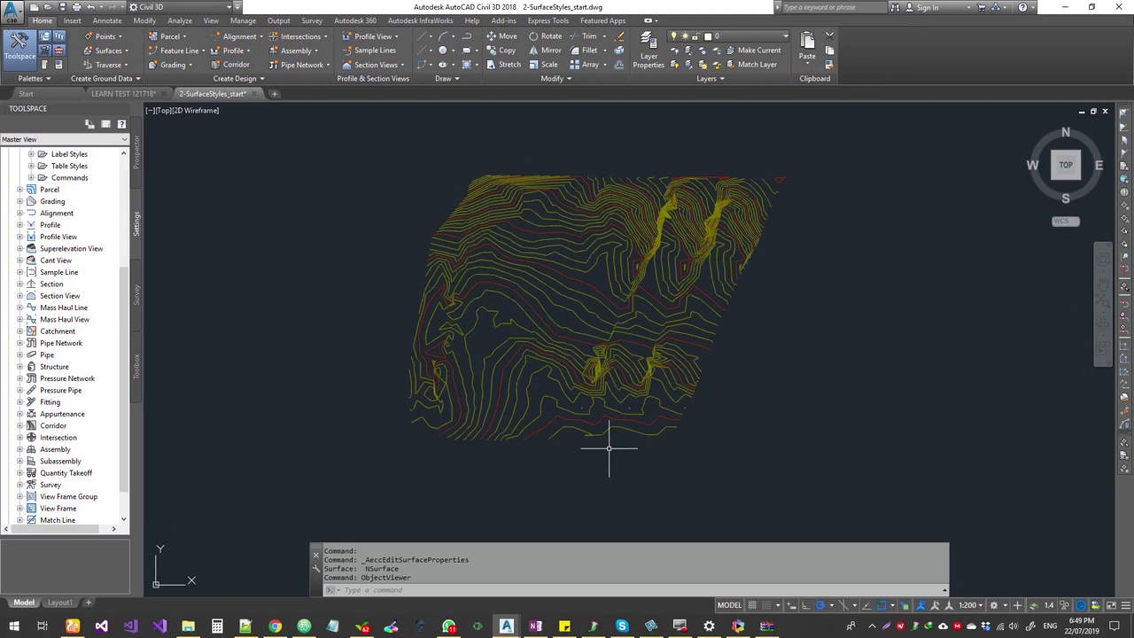
left_click(586, 454)
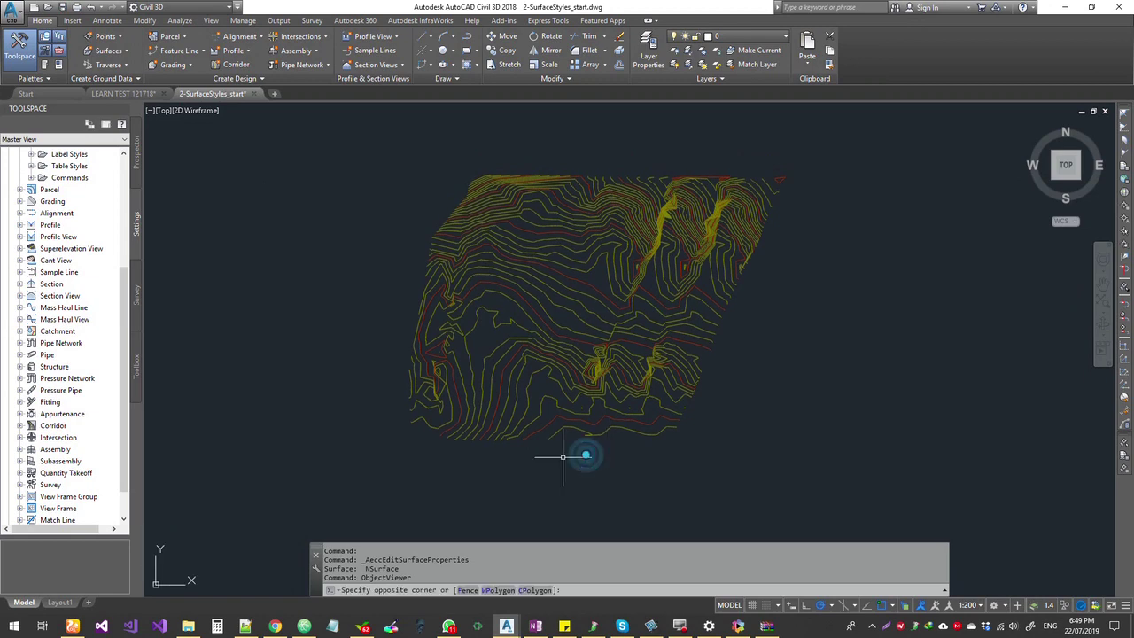
left_click(597, 487)
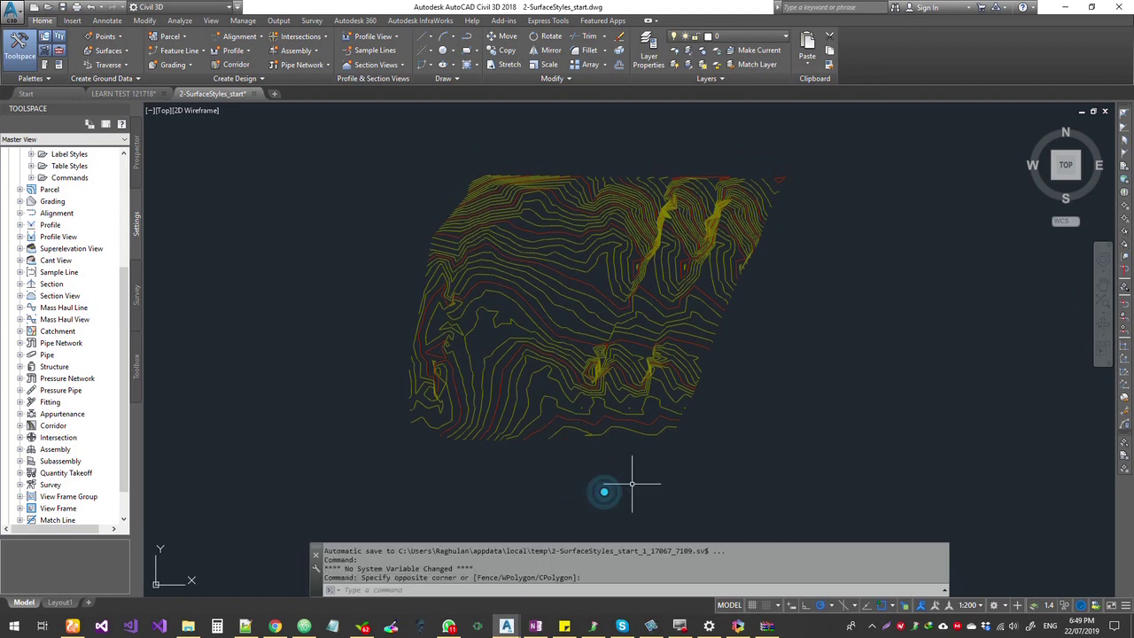
Step: Inspect the NSurface contour surface in 3D in the Object Viewer, orbiting between low and higher angles, and close the viewer
left_click(534, 260)
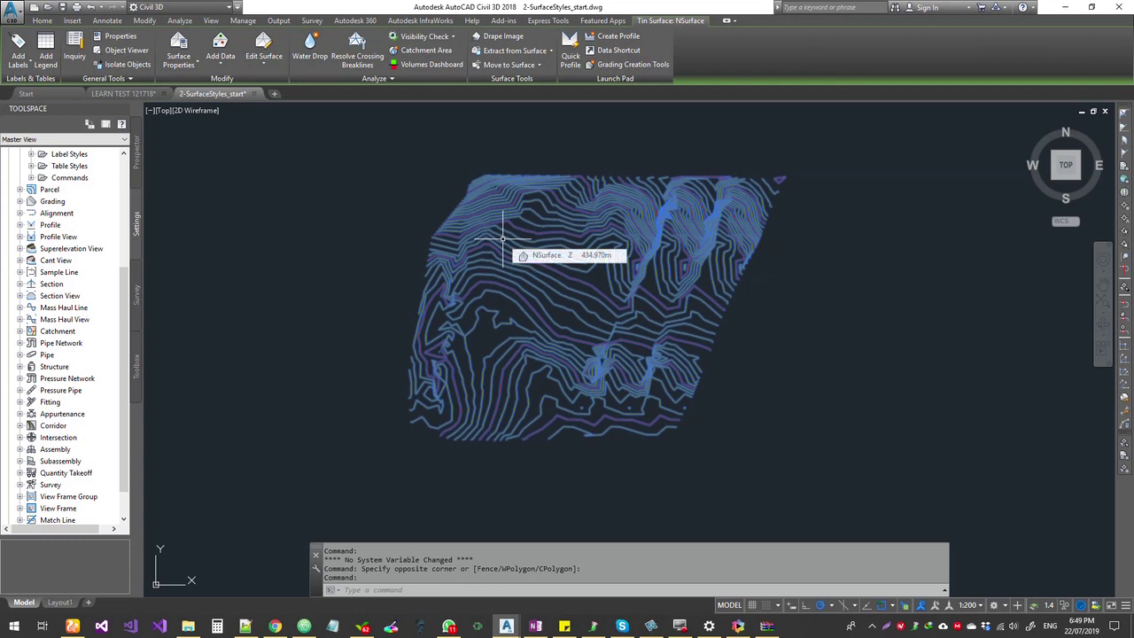
right_click(503, 239)
left_click(577, 403)
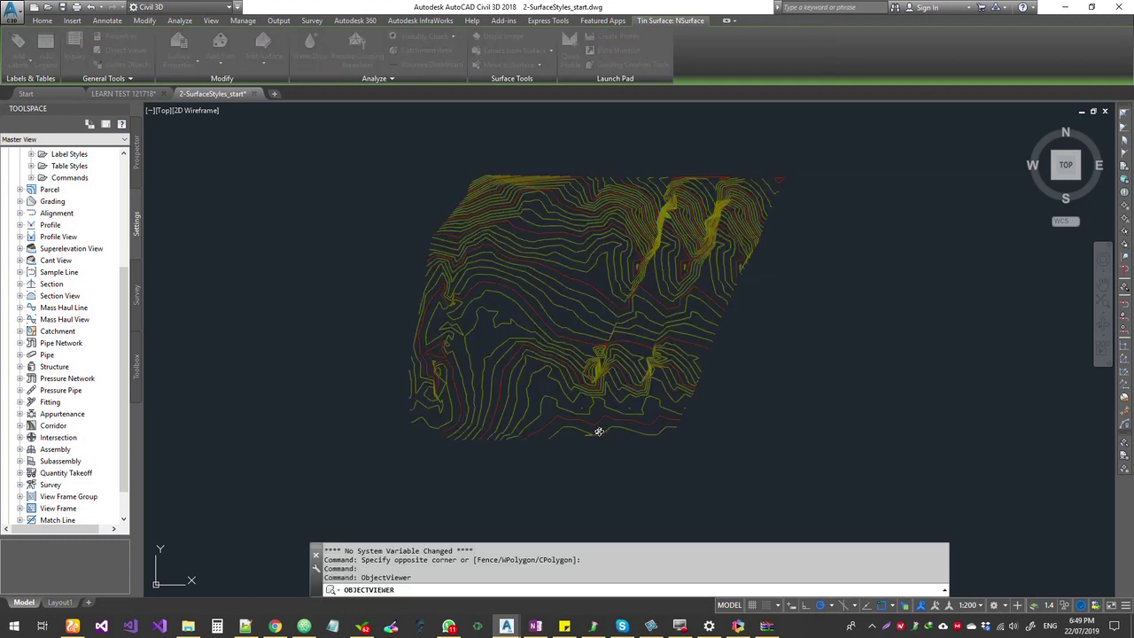
left_click_drag(620, 450, 686, 385)
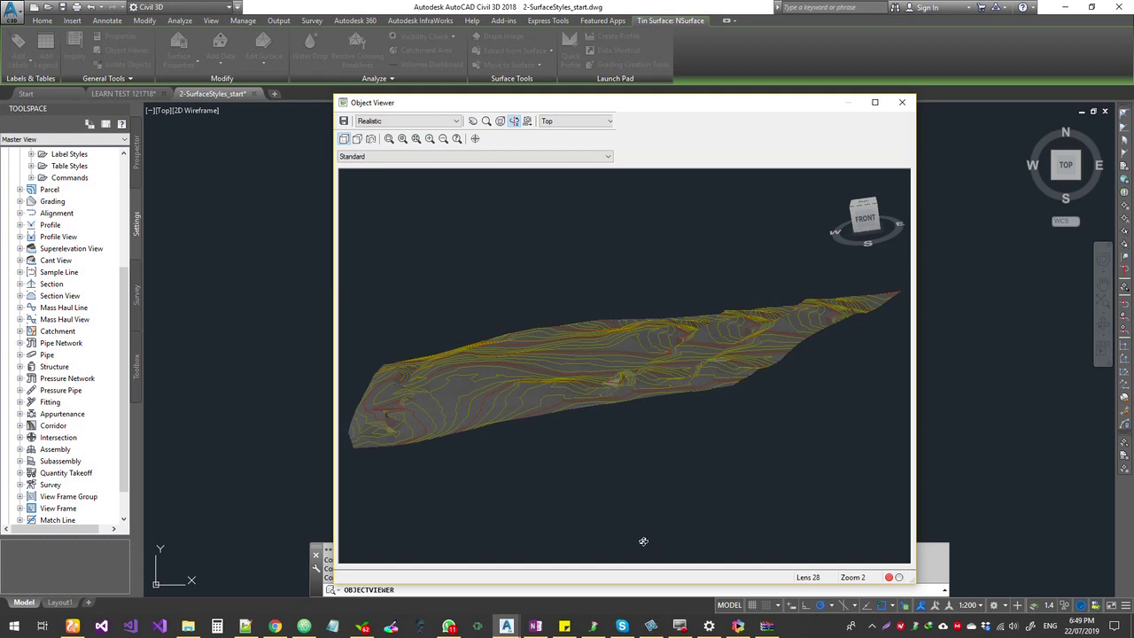
left_click_drag(674, 387, 682, 428)
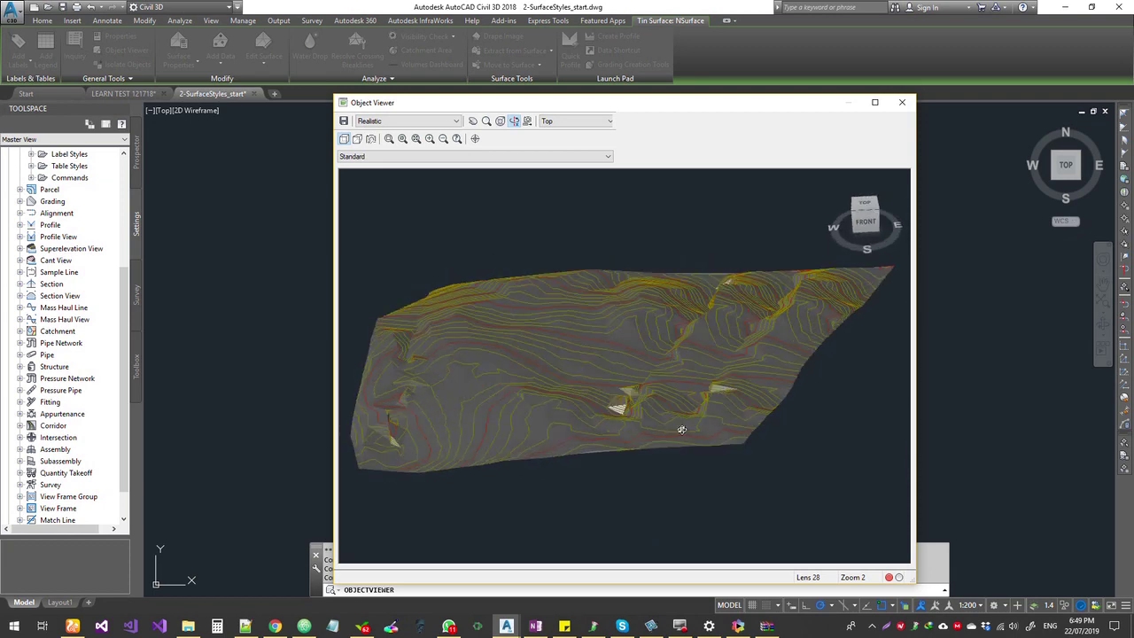
left_click(902, 101)
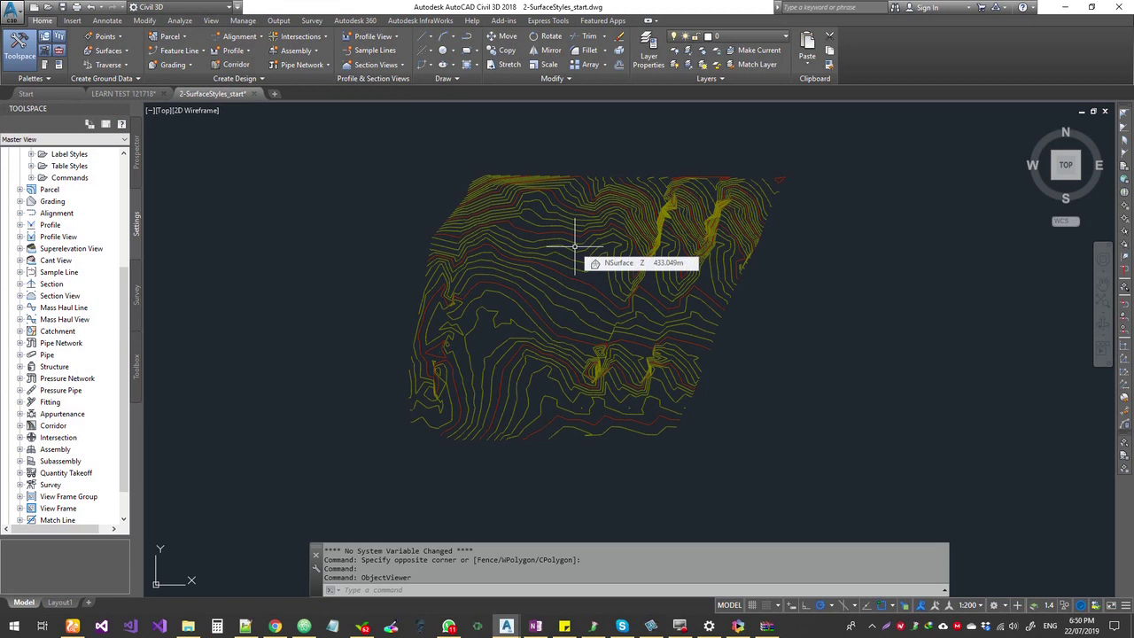
Step: Open the external references manager with XREF and place it beside the contours
type("xre")
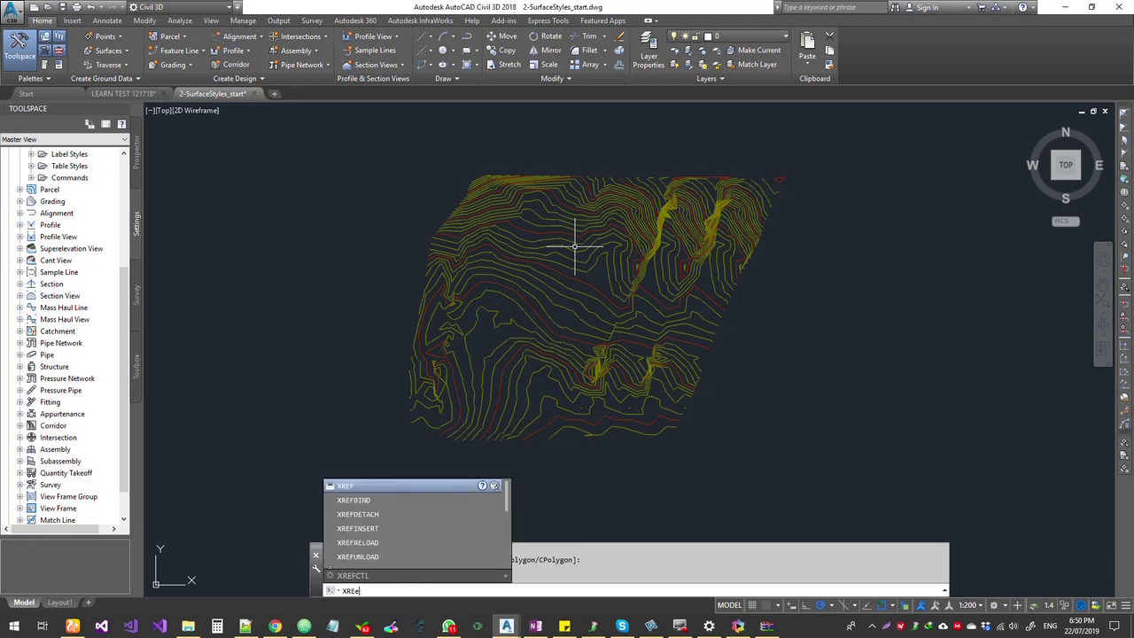
type("f")
key("Return")
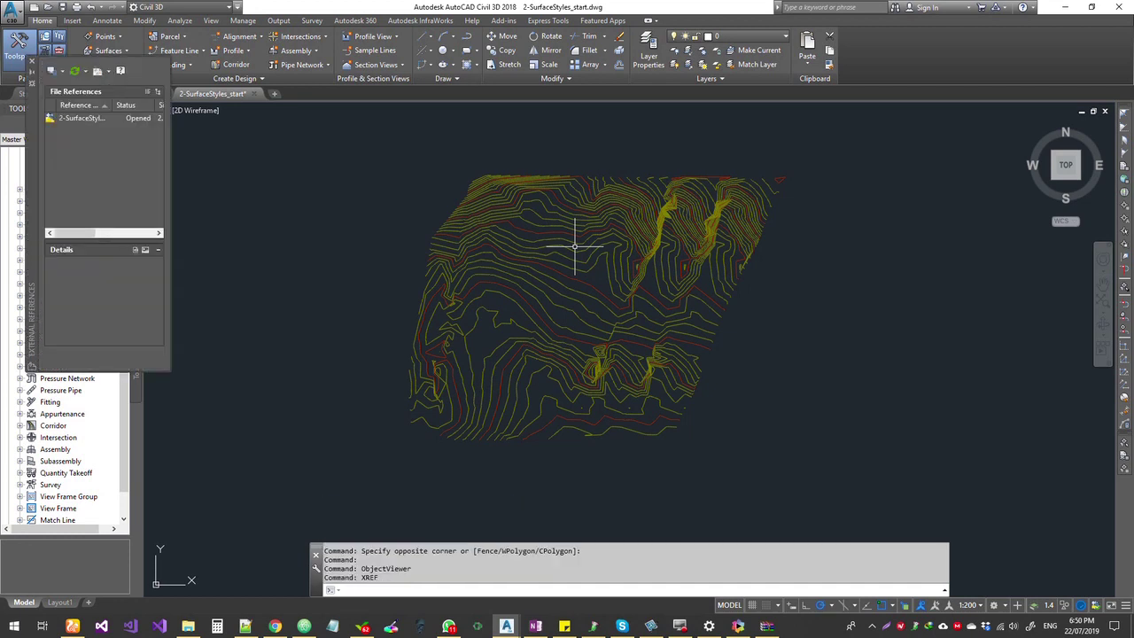
left_click_drag(34, 120, 224, 242)
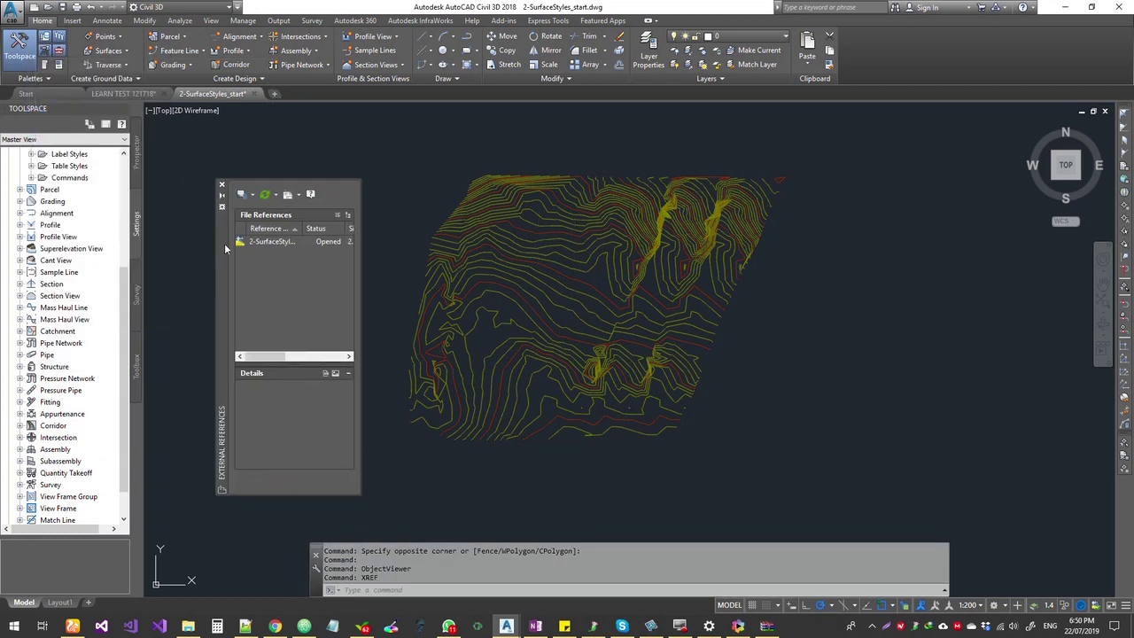
Step: Choose Mt.jpg from the AEC_DataSet folder as the image to attach to the drawing
left_click(252, 194)
right_click(277, 294)
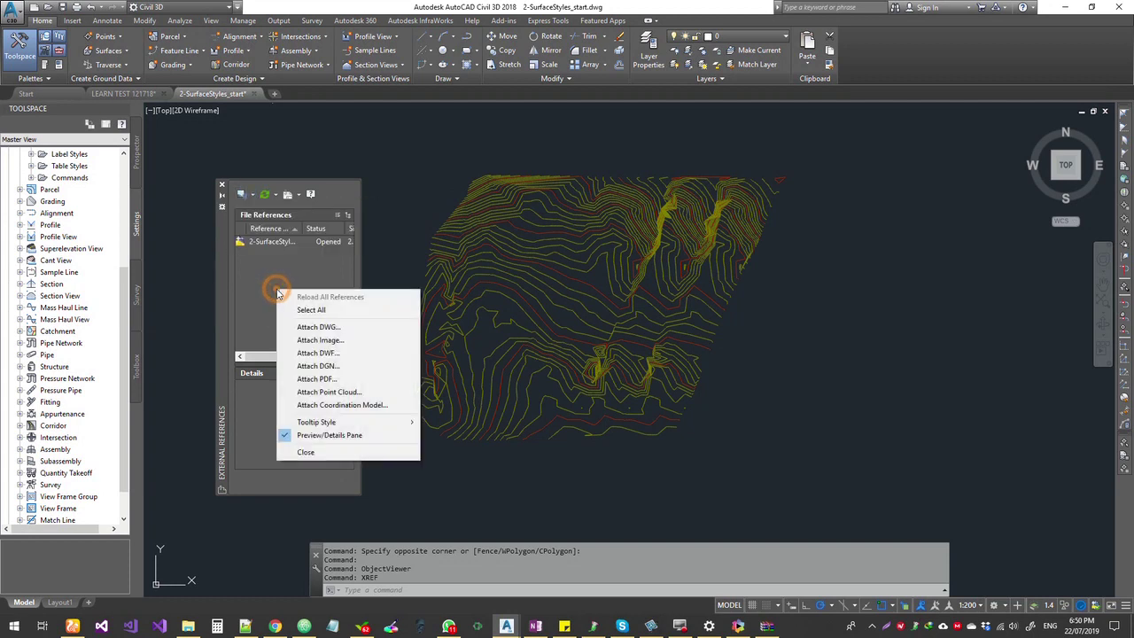
left_click(338, 340)
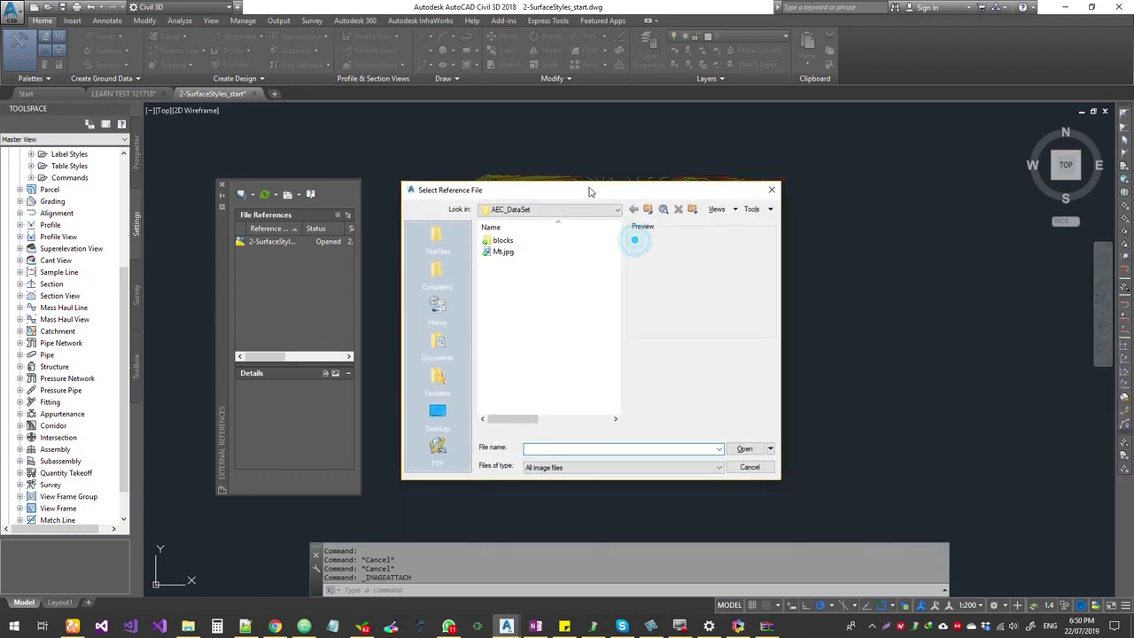
left_click(567, 467)
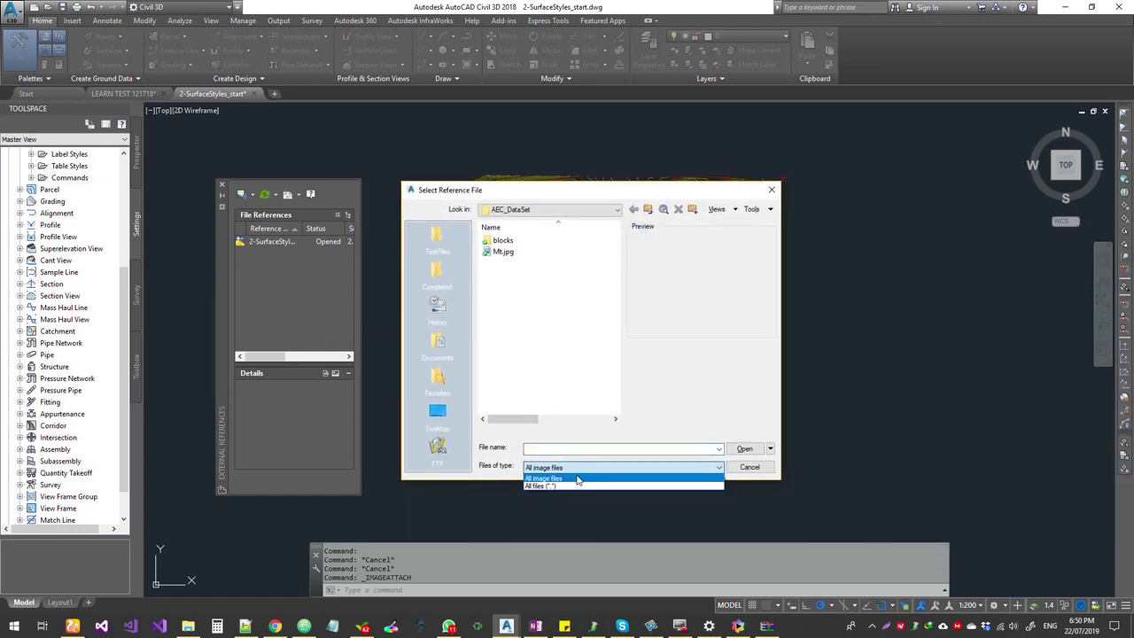
left_click(574, 478)
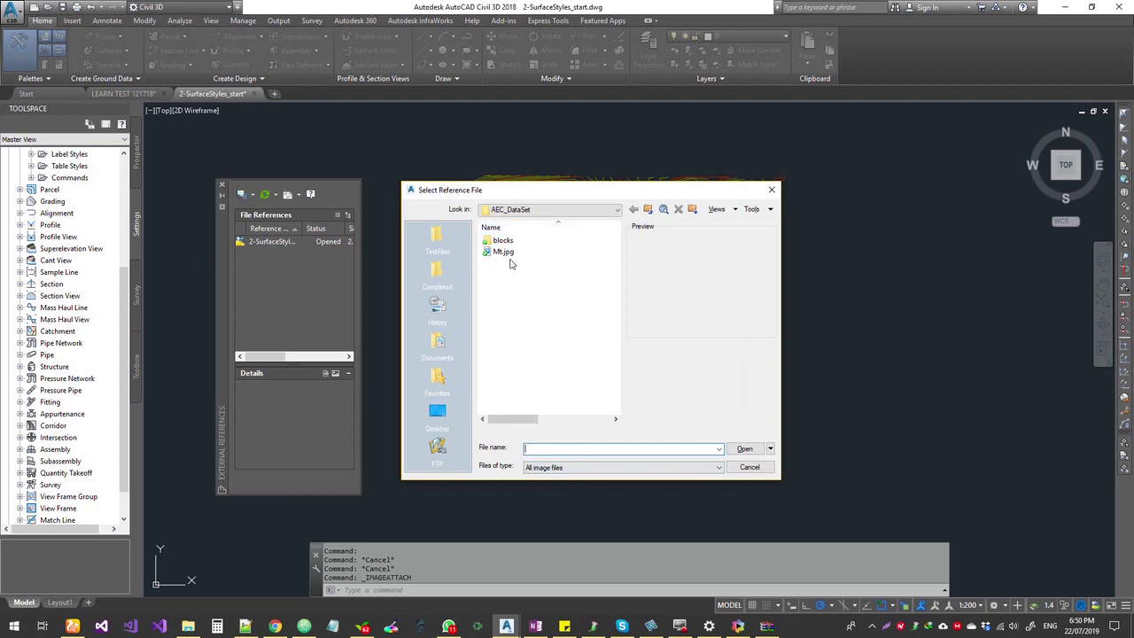
left_click(503, 253)
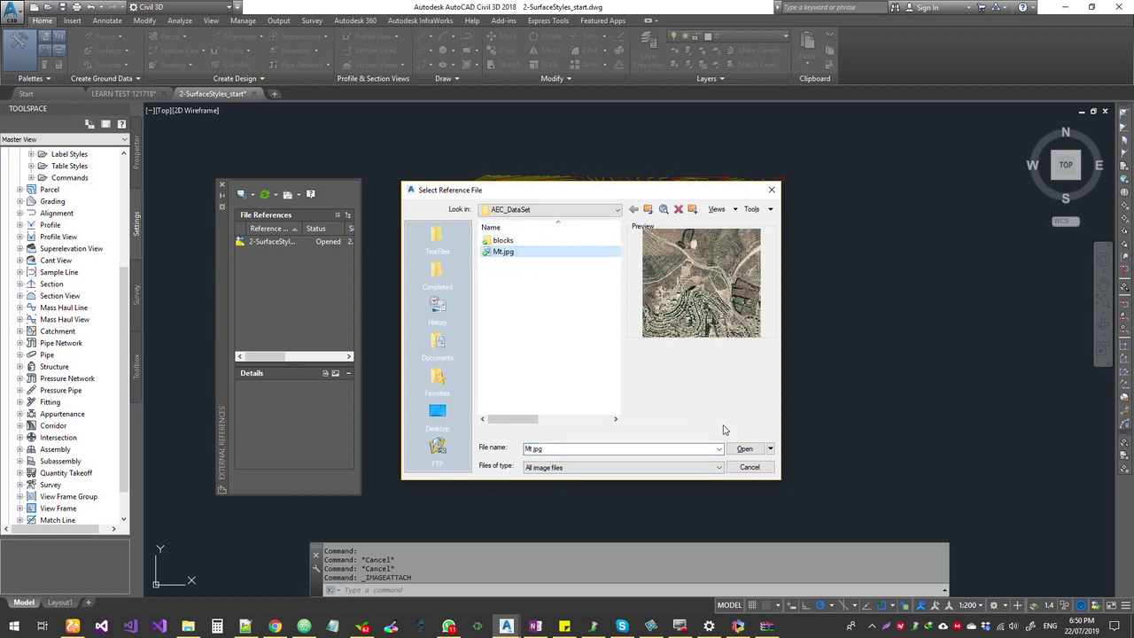
left_click(742, 450)
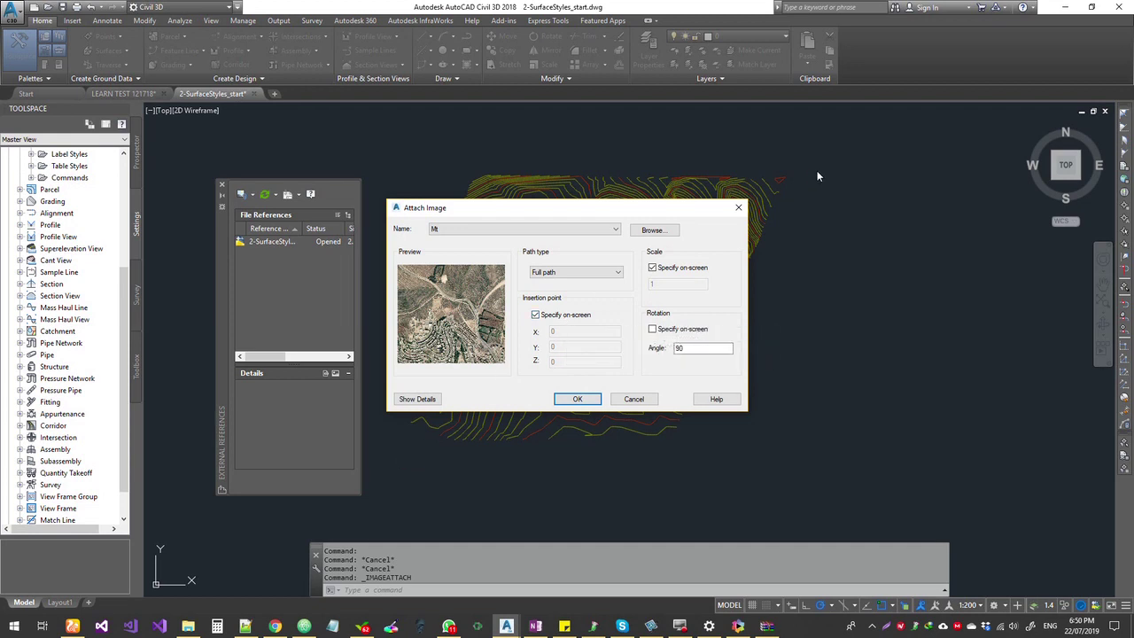
Step: Insert the Mt image with 90° rotation near the surface's lower-left corner, scaling it on screen to cover most of the contours
left_click(576, 399)
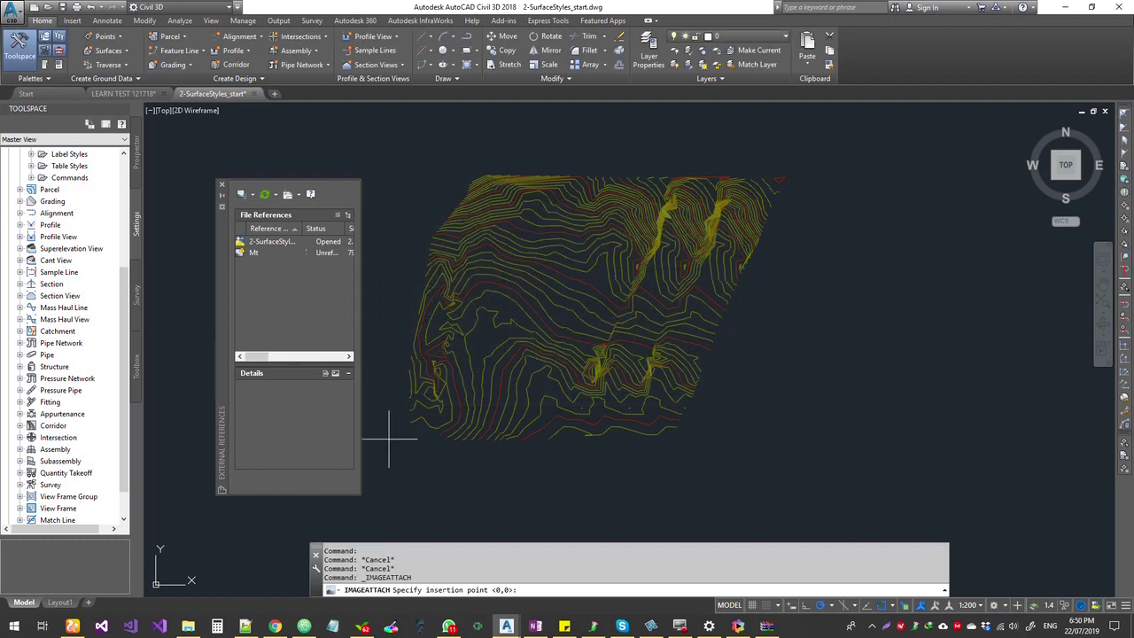
left_click(391, 438)
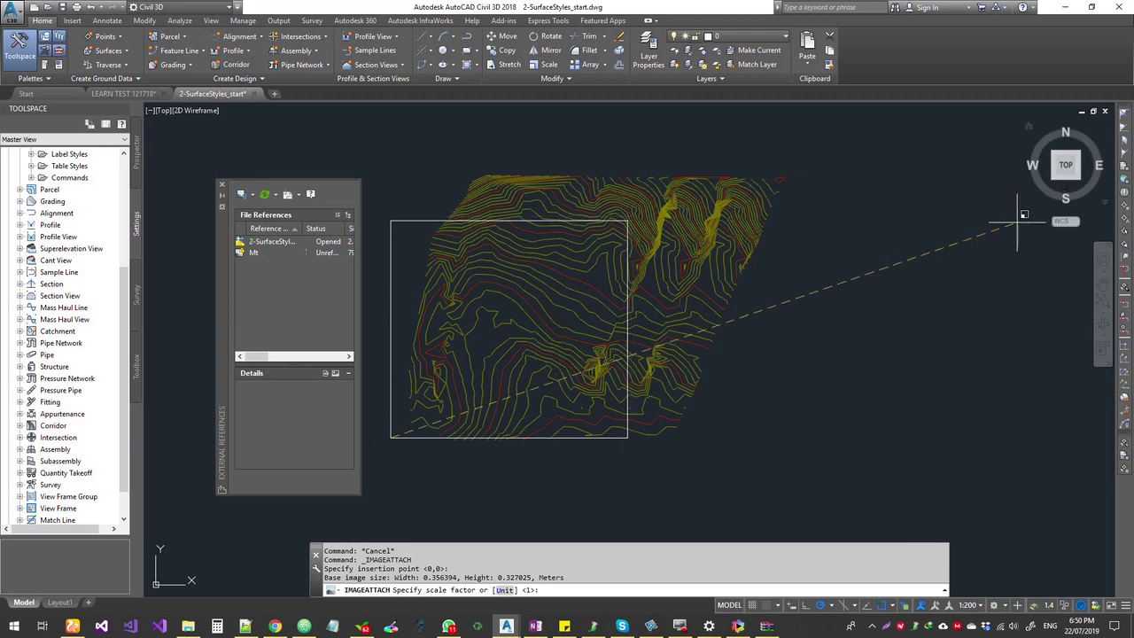
scroll(975, 257, "down", 2)
middle_click_drag(977, 253, 807, 301)
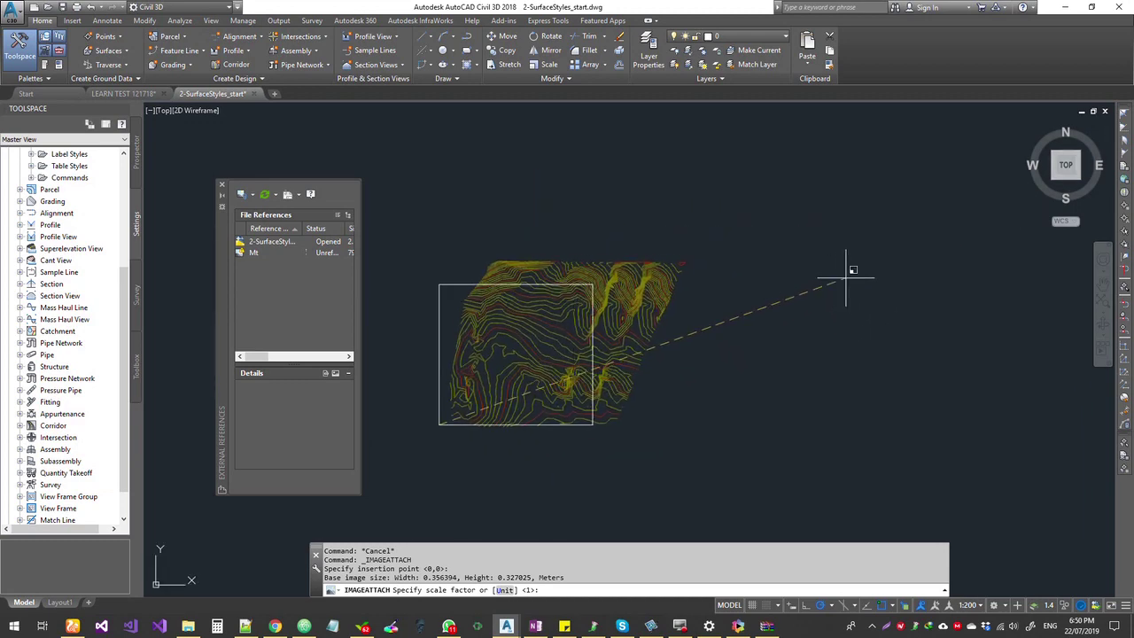
left_click(940, 268)
Step: Move the Mt image slightly to the right to centre it better over the contours, and close the external references manager
left_click(579, 252)
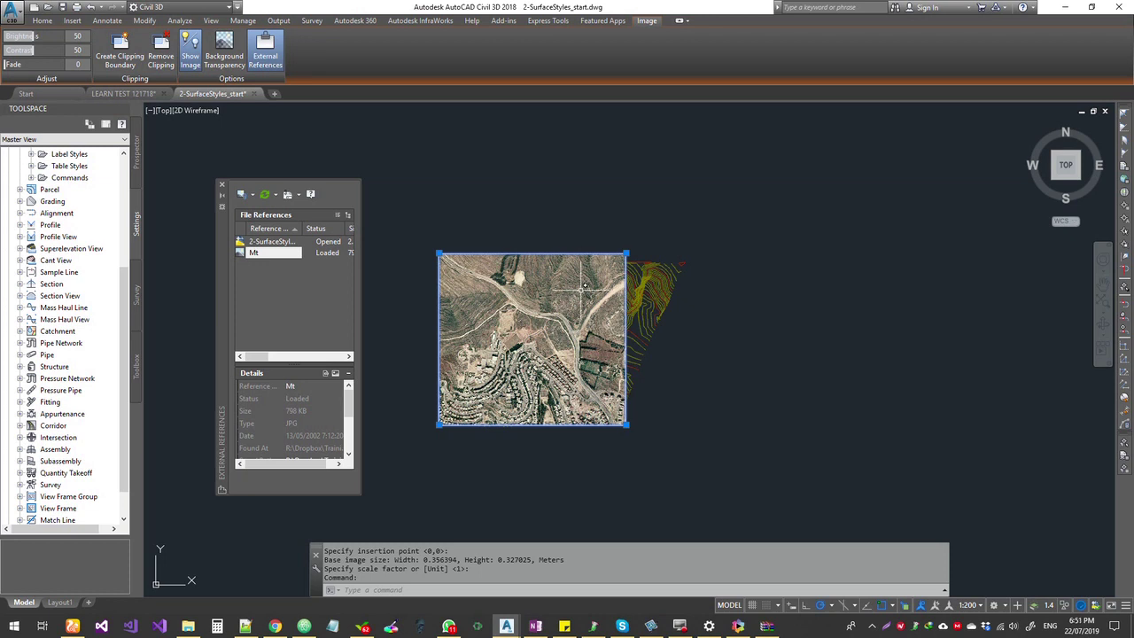
mouse_move(583, 323)
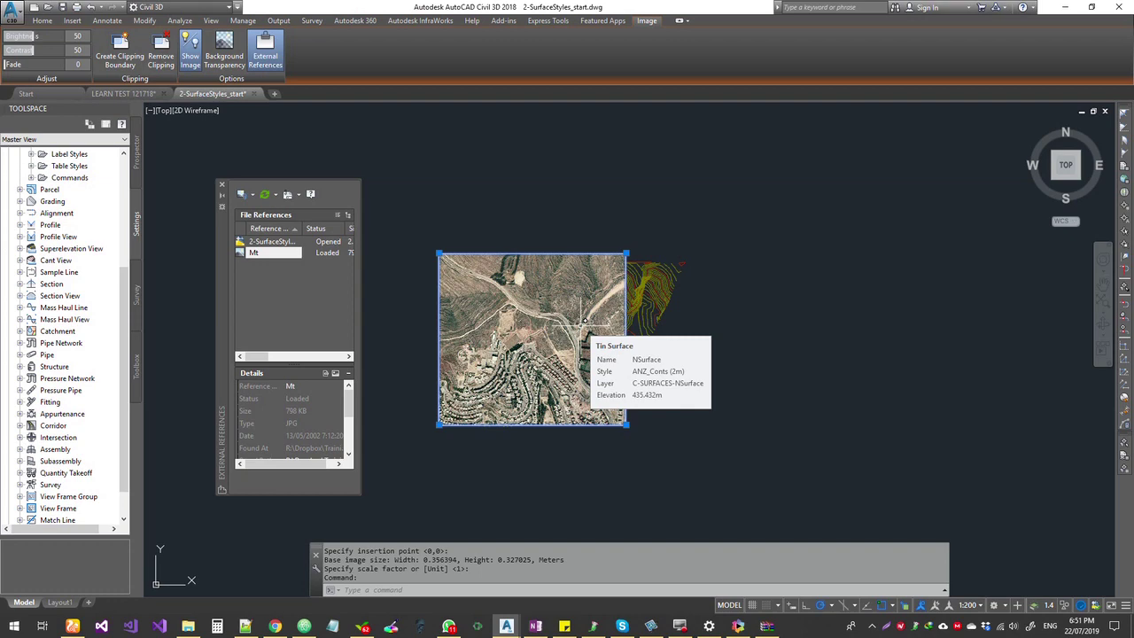
type("m")
key("Return")
left_click(558, 310)
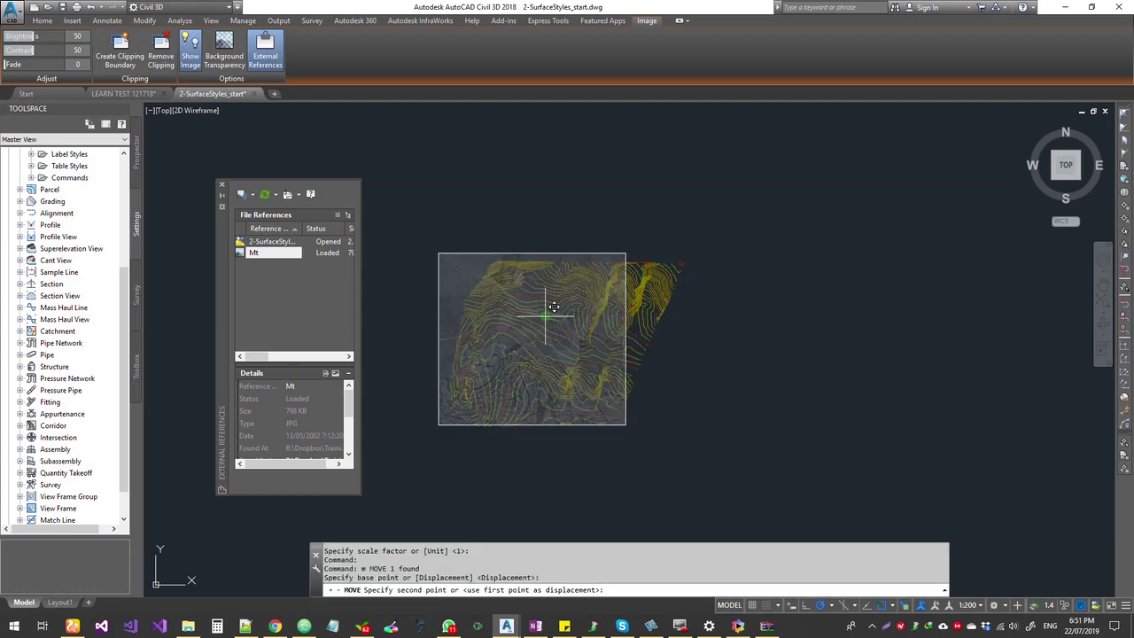
left_click(574, 309)
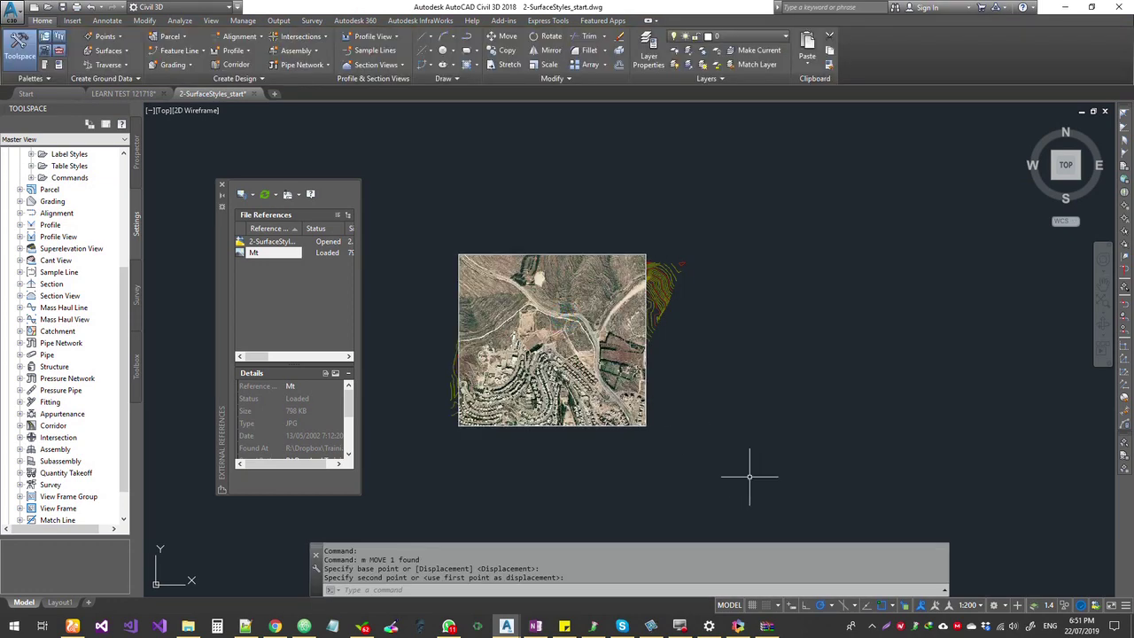
left_click(222, 185)
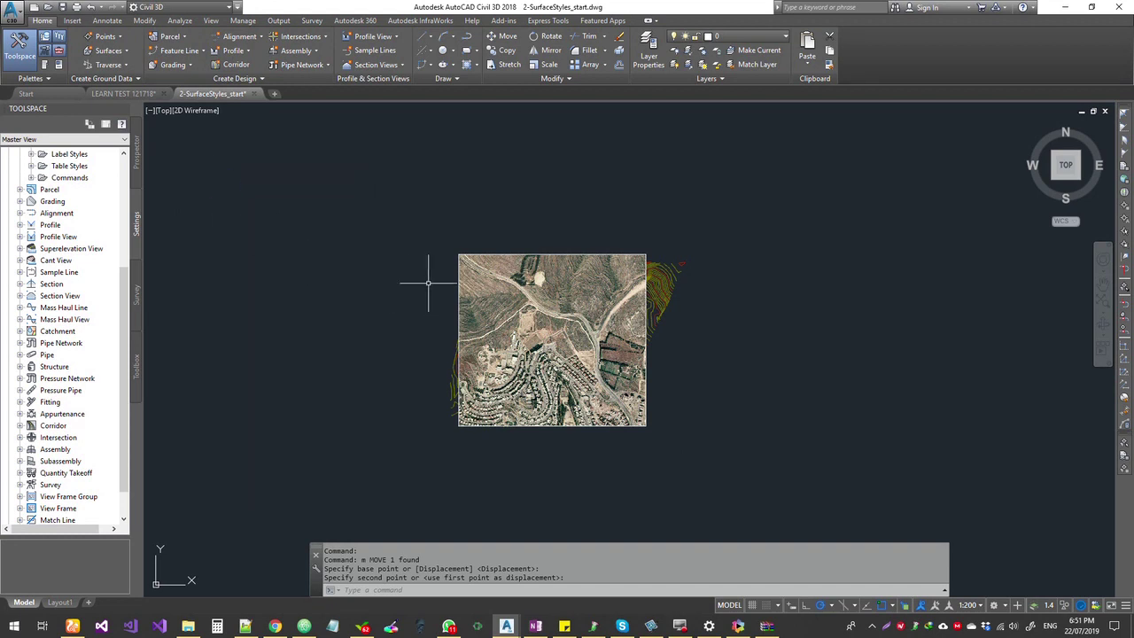
Step: Start Drape Image for the contour surface, with Mt as the image and NSurface as the surface
left_click(665, 288)
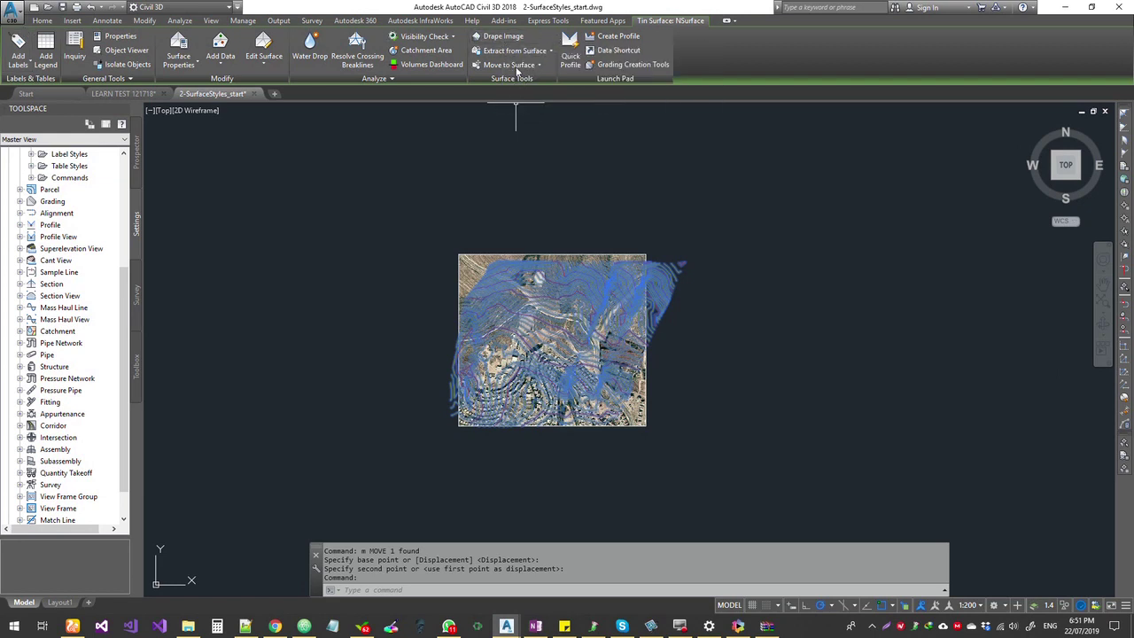
left_click(504, 36)
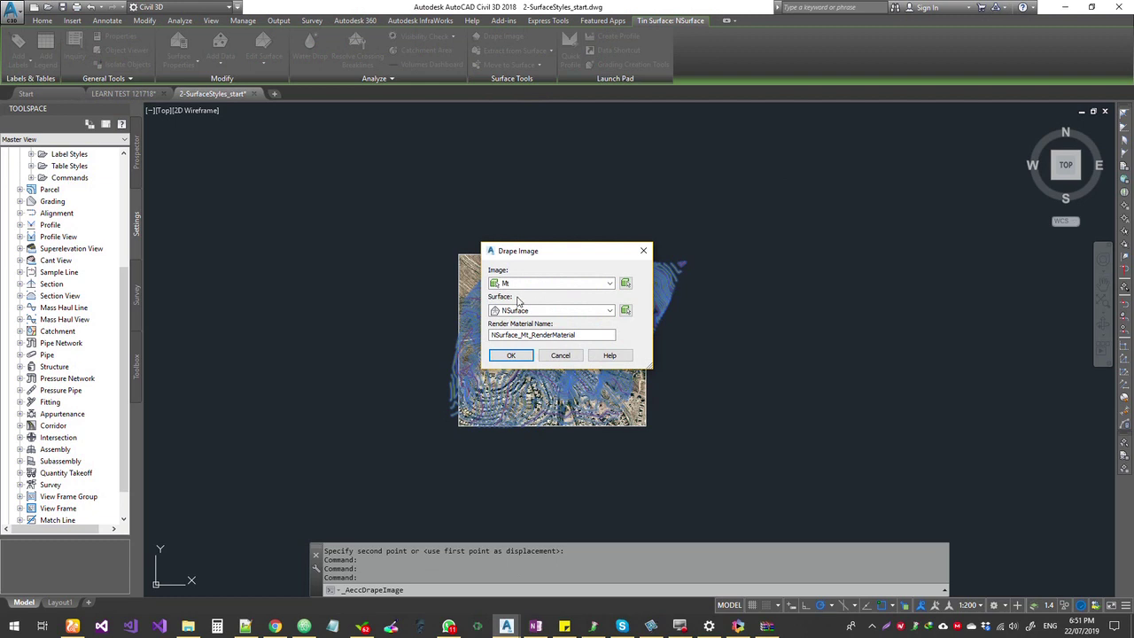
left_click(511, 284)
left_click(512, 285)
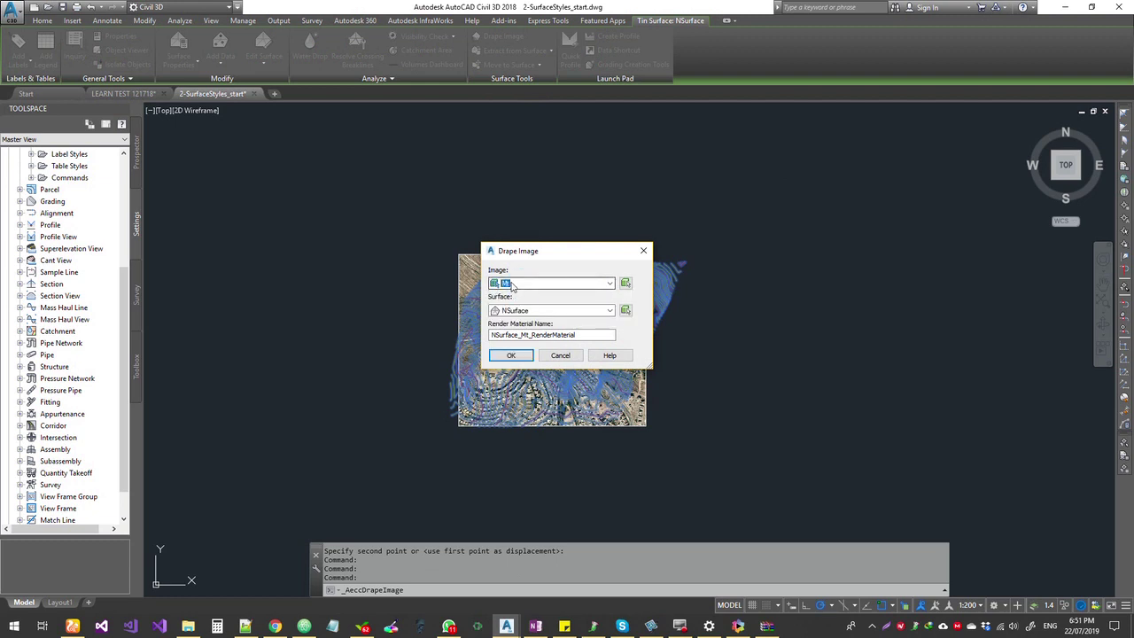
left_click(589, 335)
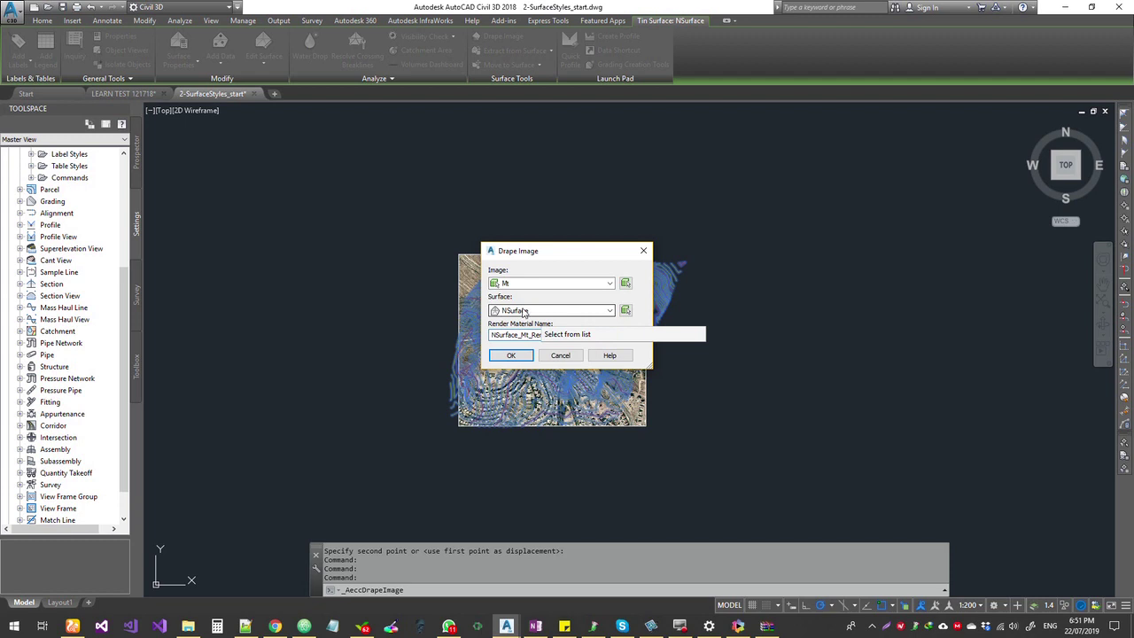
left_click(524, 312)
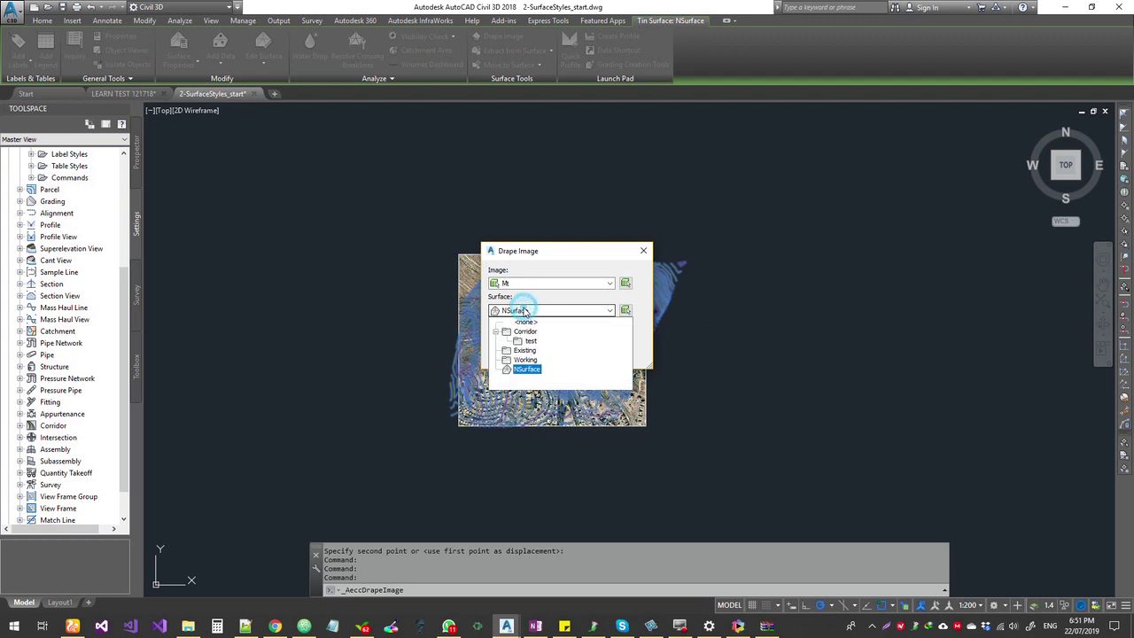
left_click(523, 372)
Step: Name the render material NSurface_Mt_SiteImage, drape the Mt image over NSurface with it, and clear the selection
left_click_drag(572, 251, 872, 239)
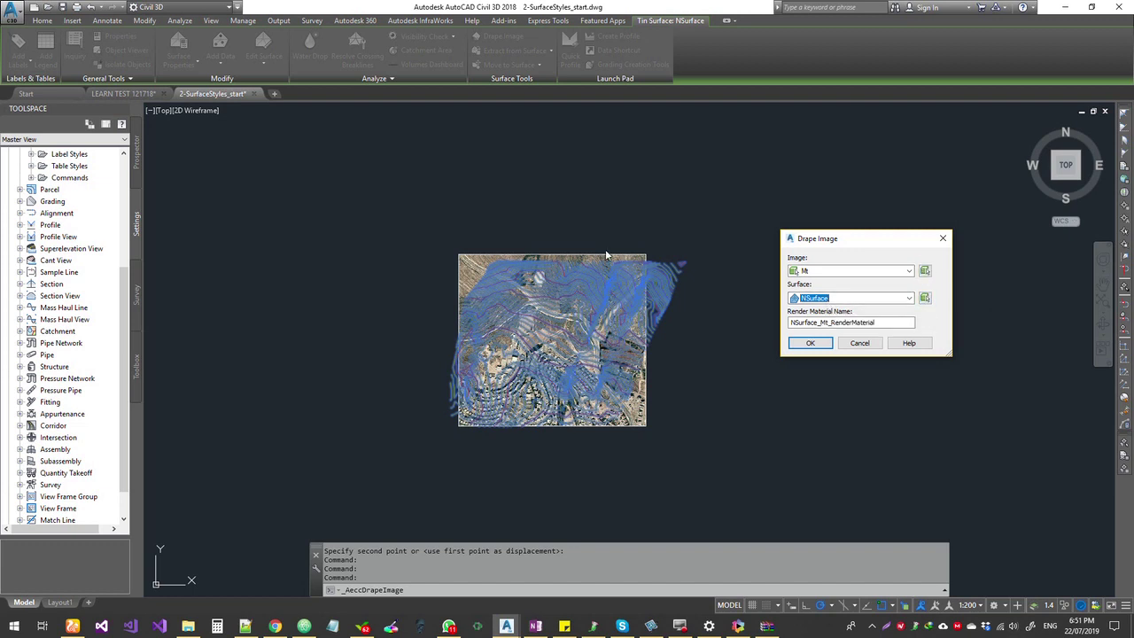
left_click(893, 322)
double_click(893, 323)
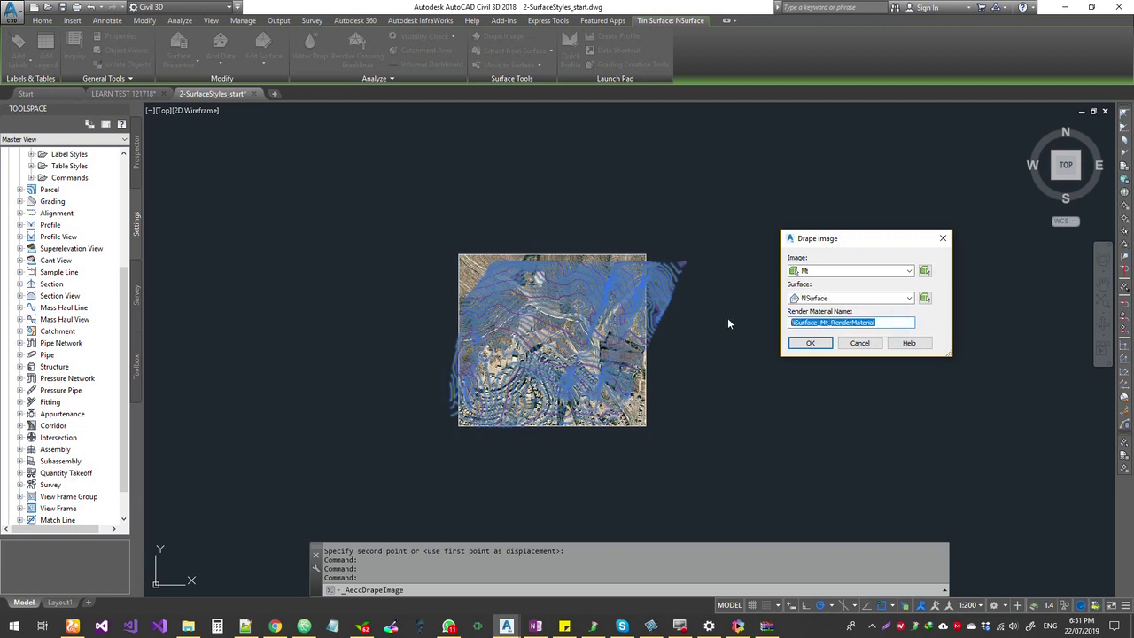
left_click(896, 322)
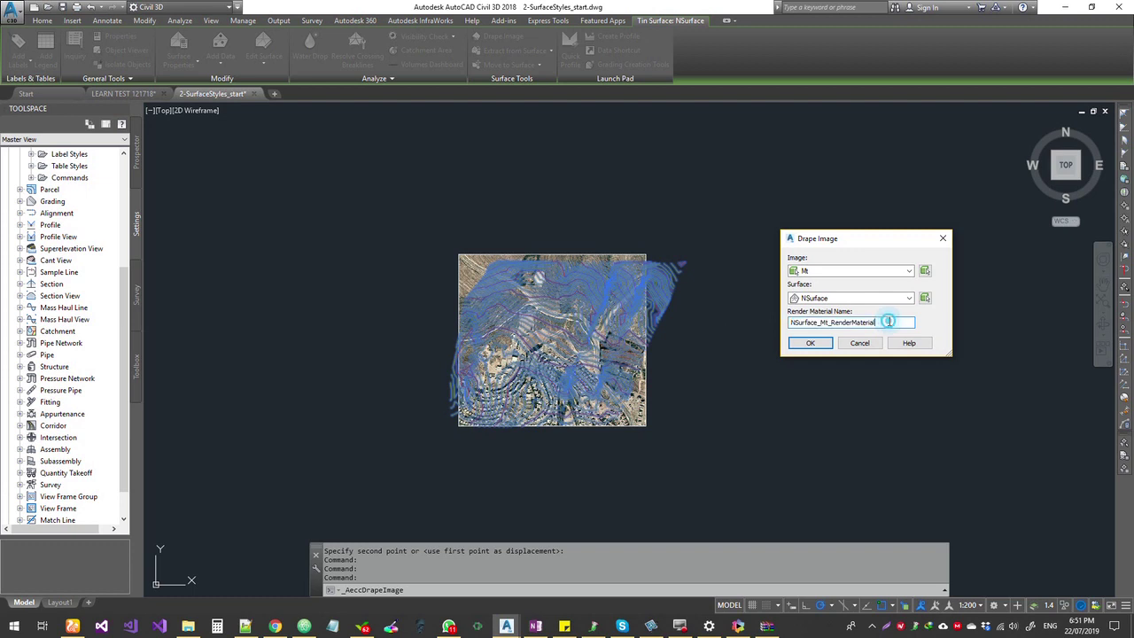
double_click(896, 323)
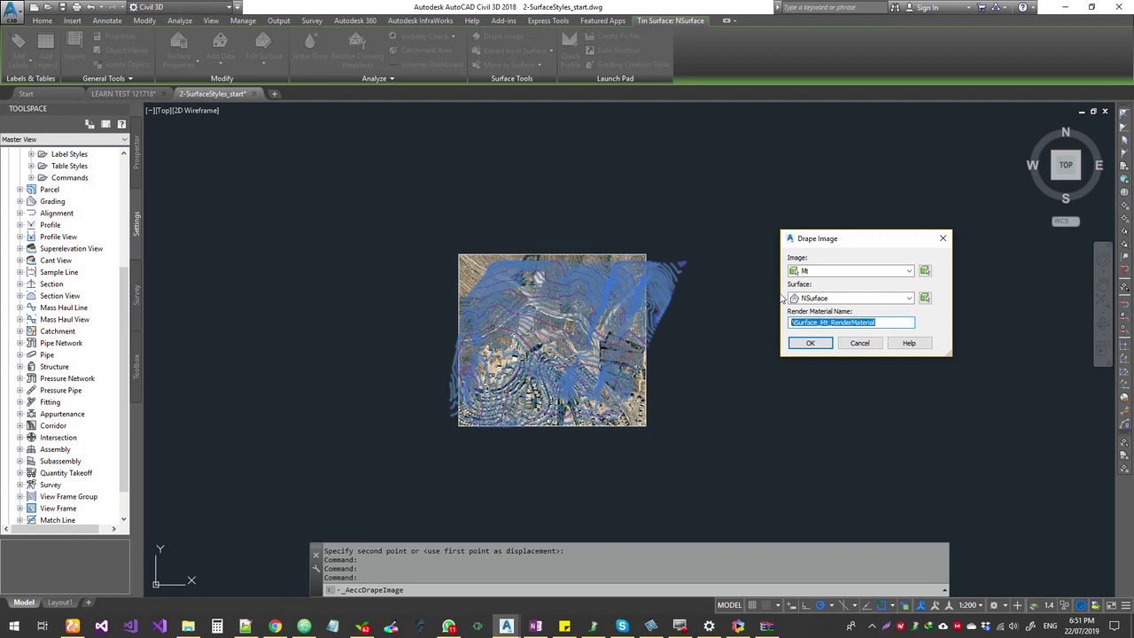
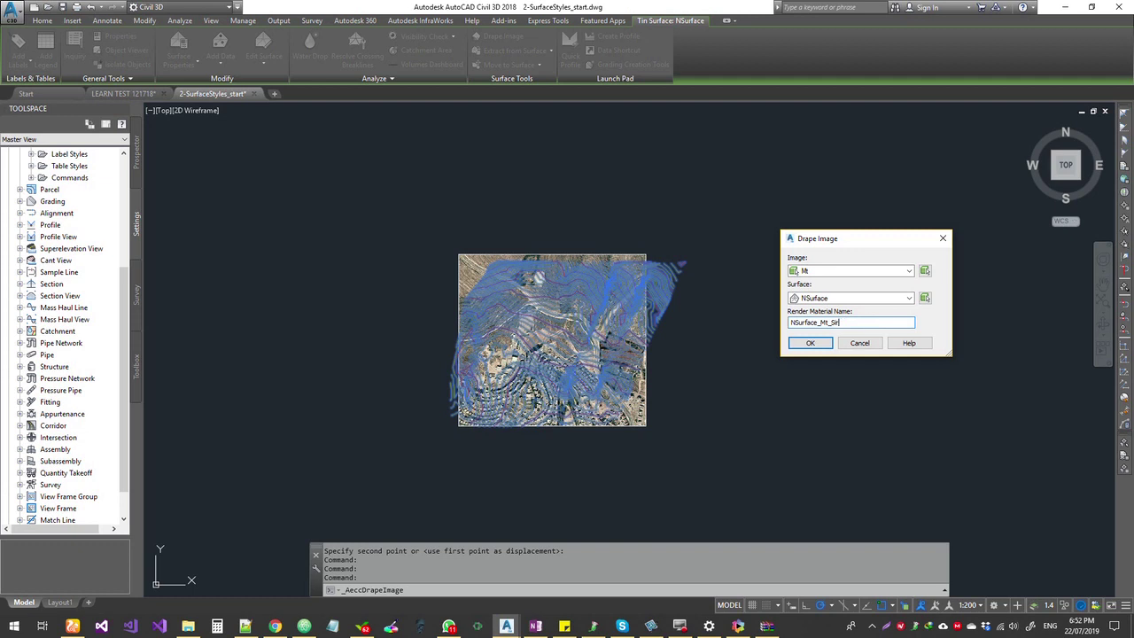
type("Image")
left_click(810, 343)
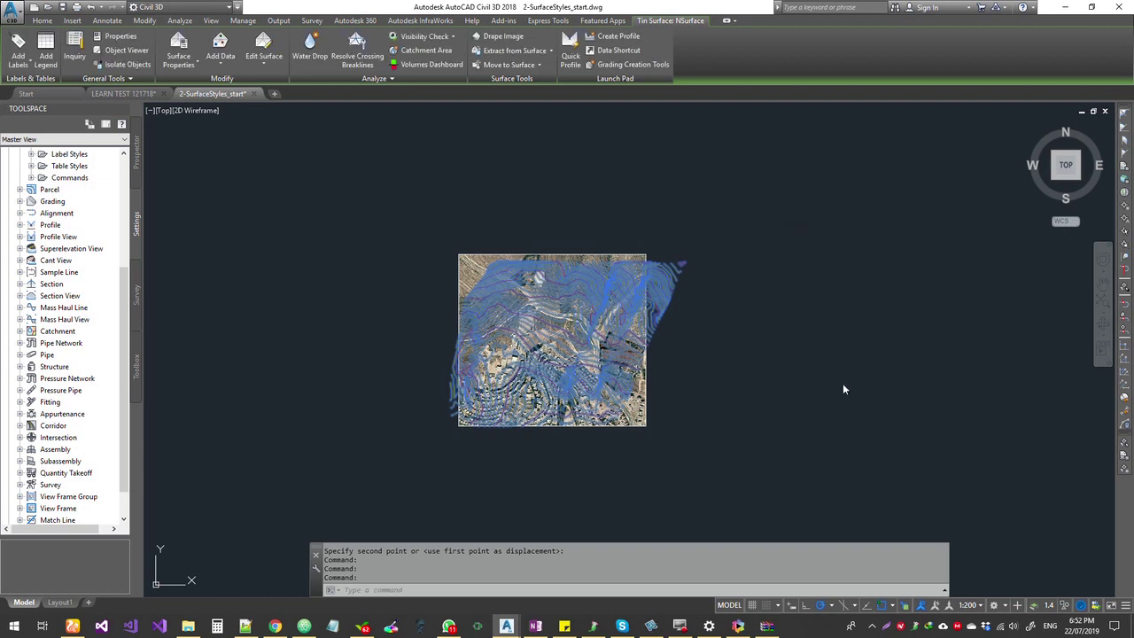
key("Escape")
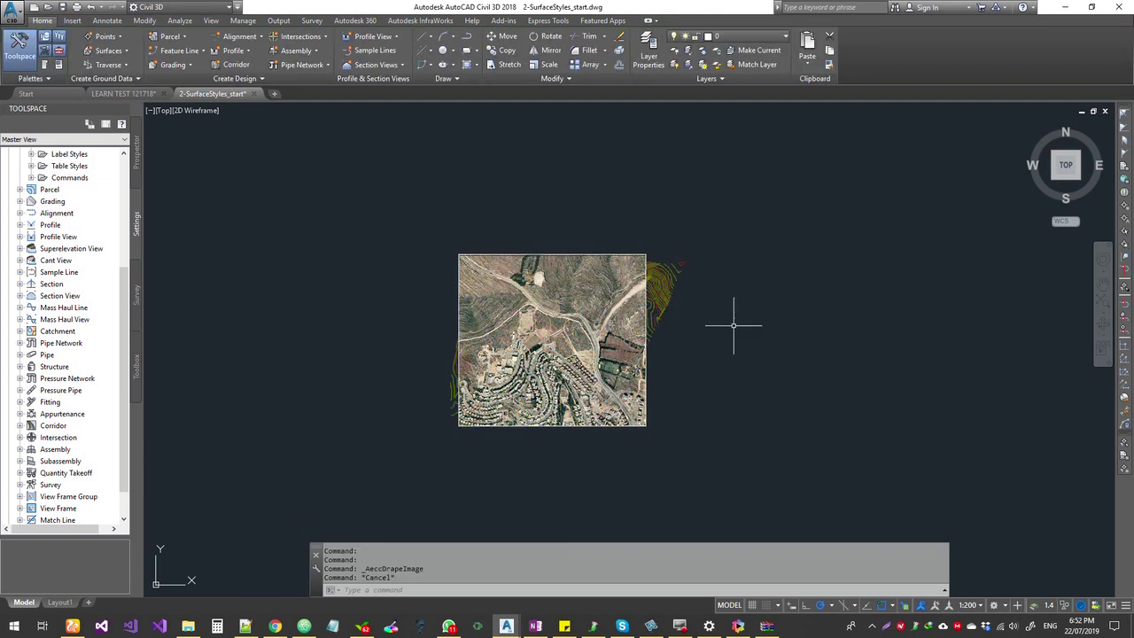
Step: Examine the draped NSurface surface from several tilted 3D angles in the Object Viewer, and close the viewer
left_click(655, 282)
right_click(657, 275)
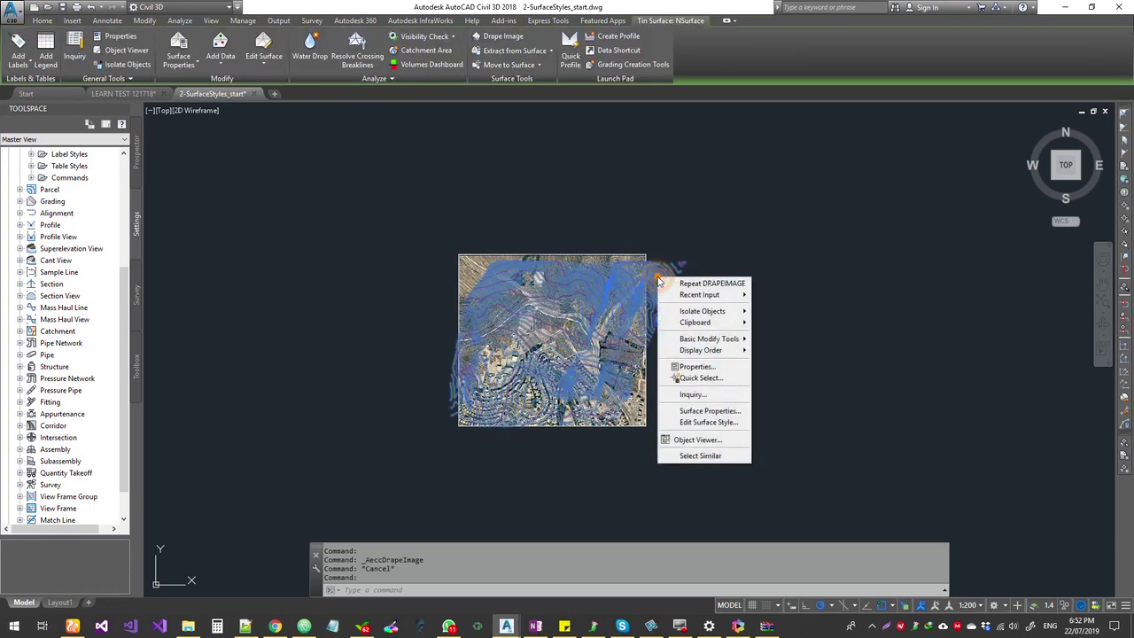
left_click(698, 439)
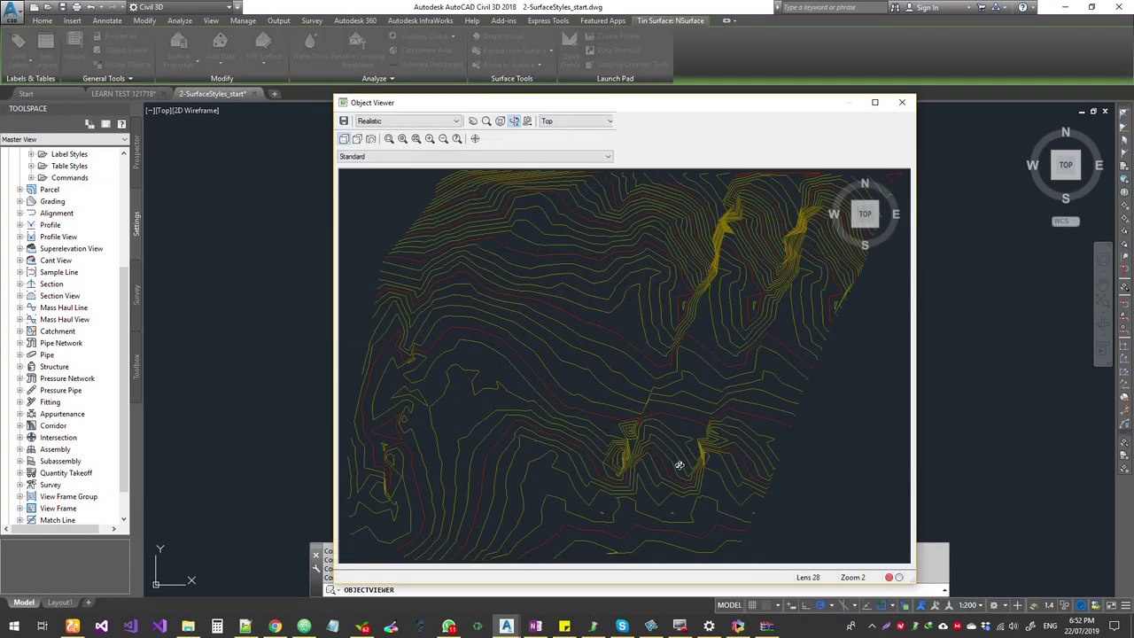
left_click_drag(614, 431, 733, 432)
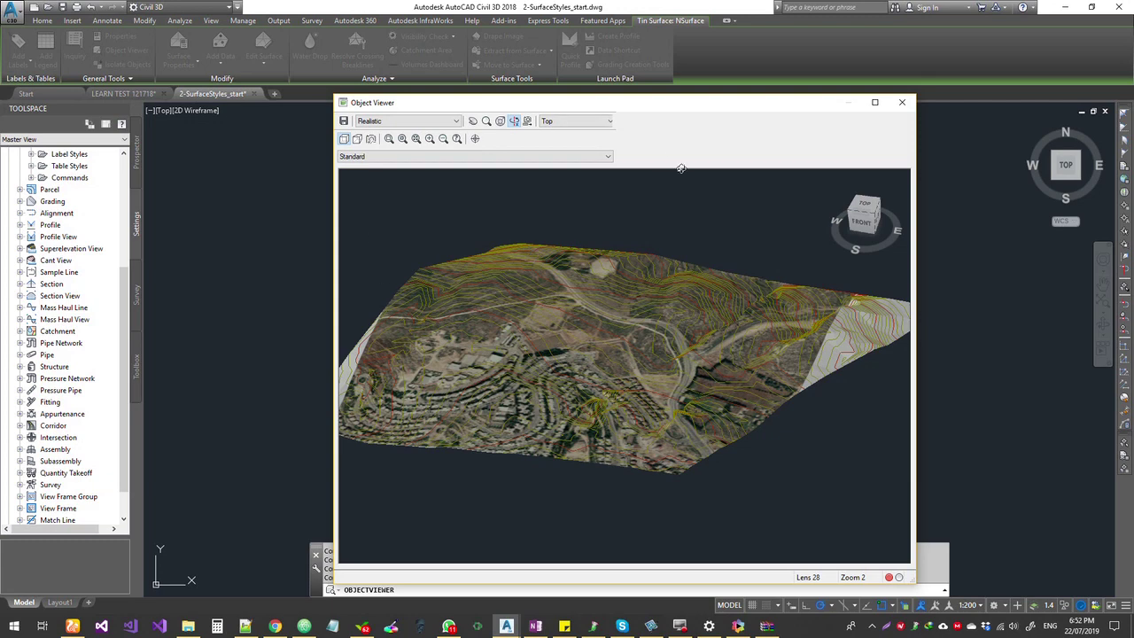
left_click_drag(655, 415, 674, 416)
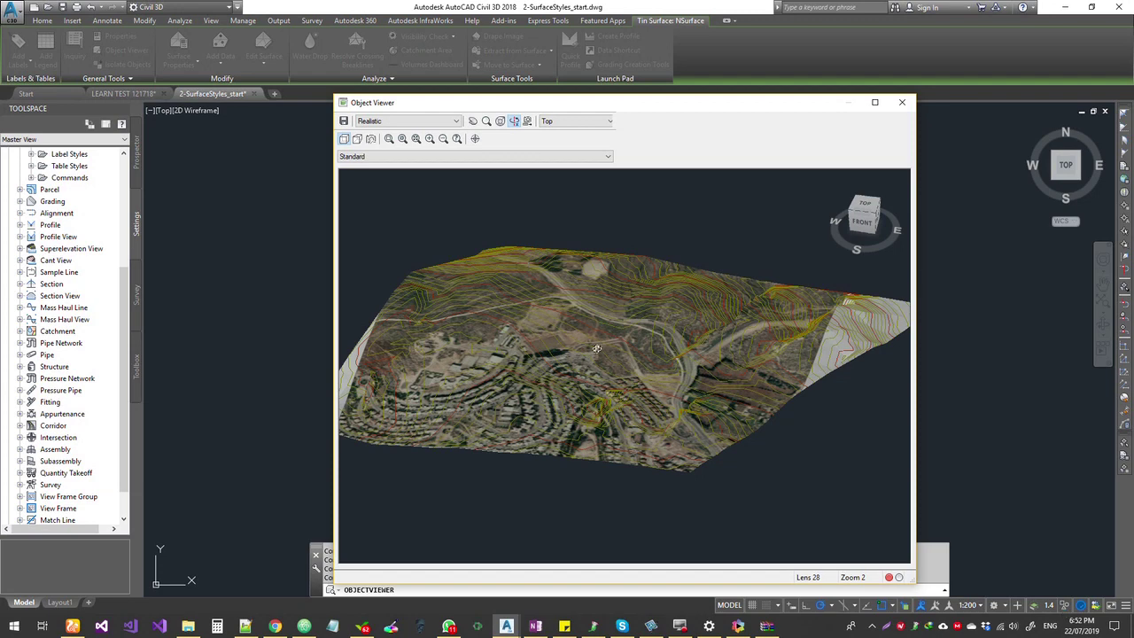
mouse_move(651, 390)
left_mouse_down()
mouse_move(691, 422)
mouse_move(667, 369)
mouse_move(669, 439)
mouse_move(664, 408)
left_mouse_up()
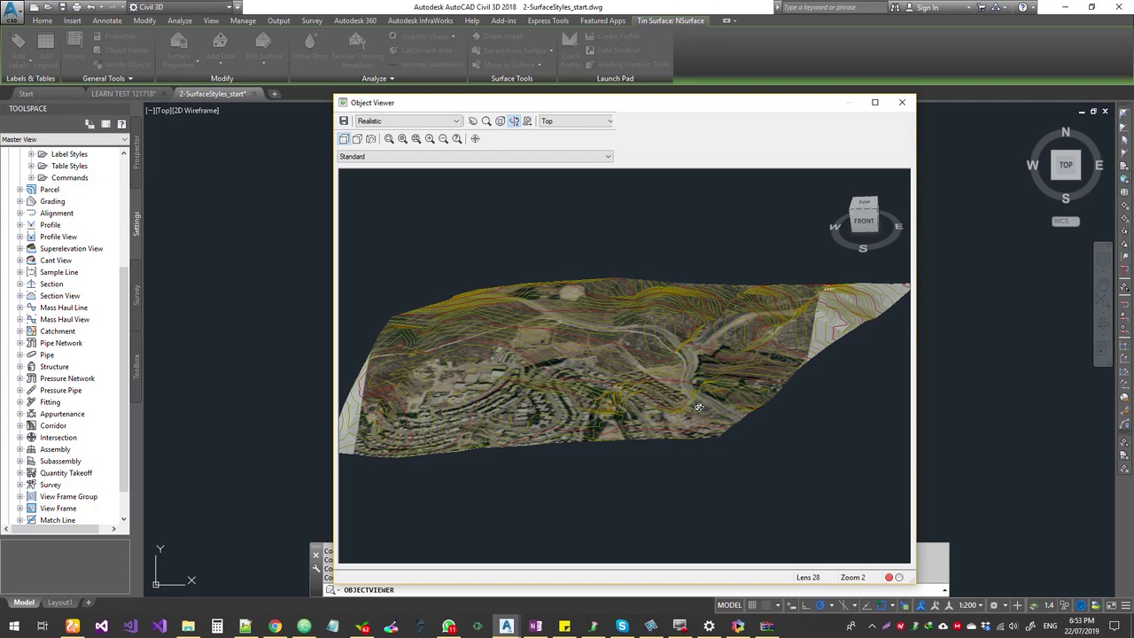
left_click_drag(700, 408, 694, 426)
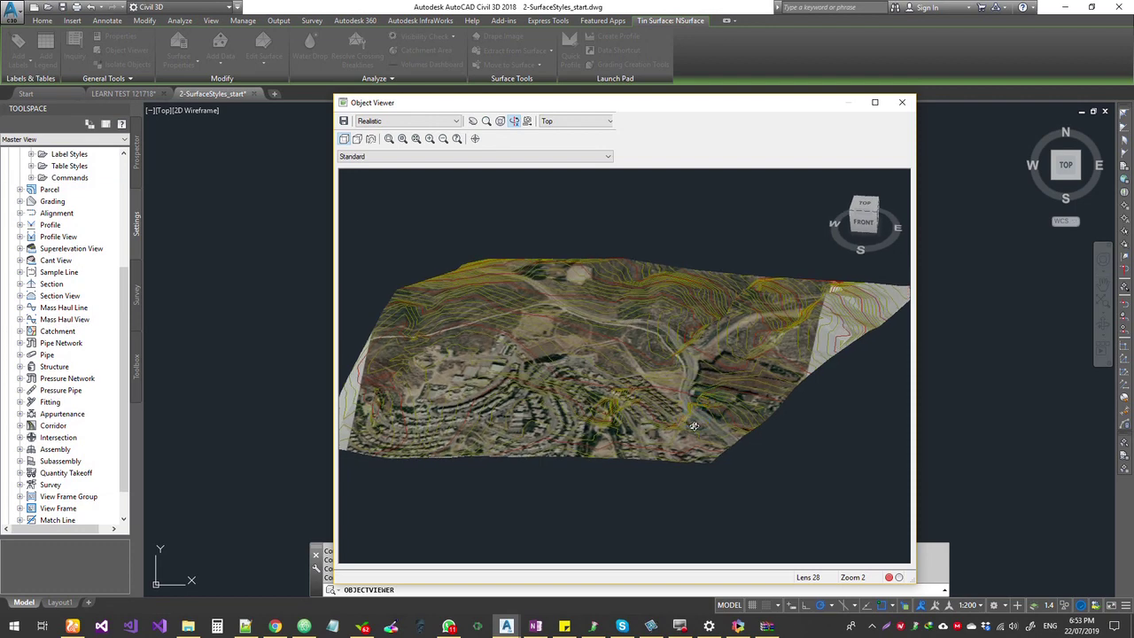
left_click_drag(693, 426, 553, 434)
left_click(902, 101)
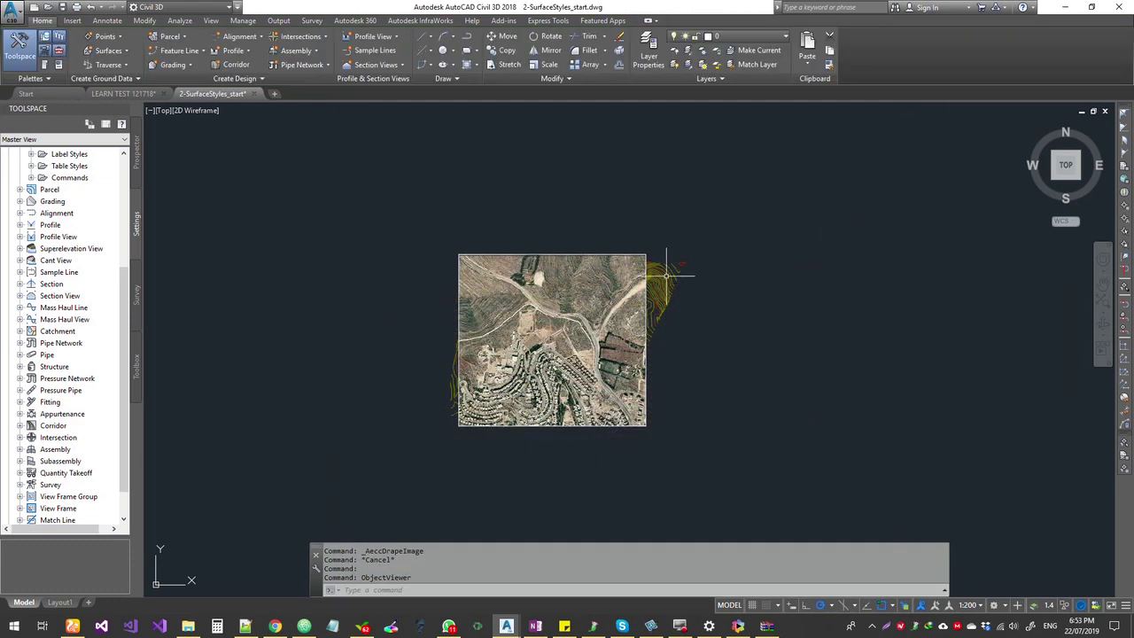
Step: Erase the attached Mt image from the drawing, leaving the contour surface in place
left_click(456, 256)
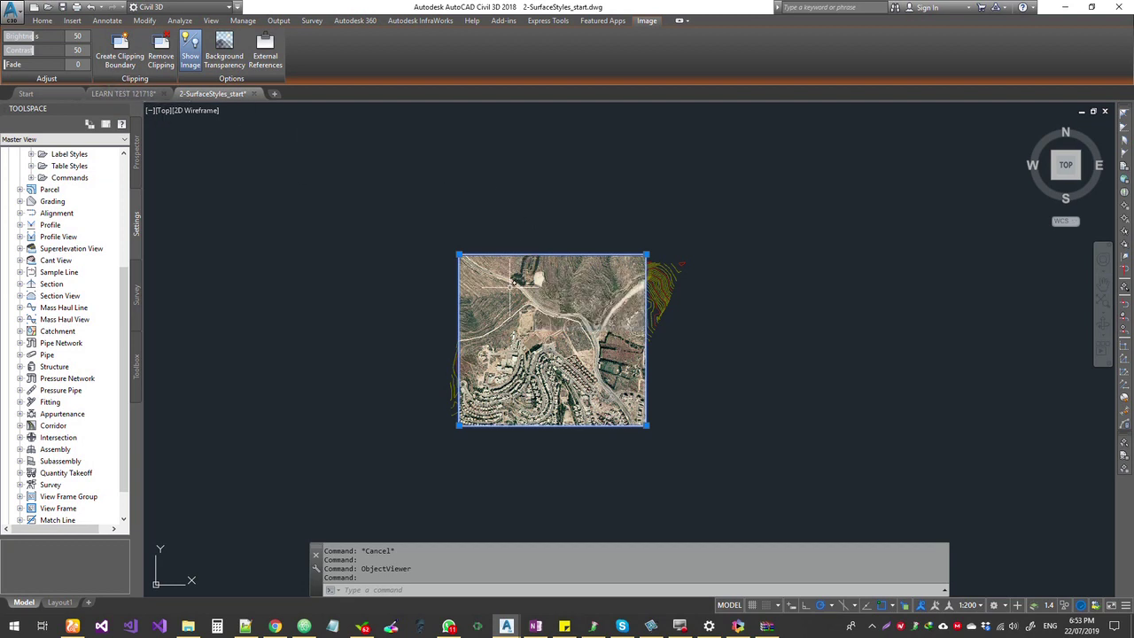
mouse_move(512, 282)
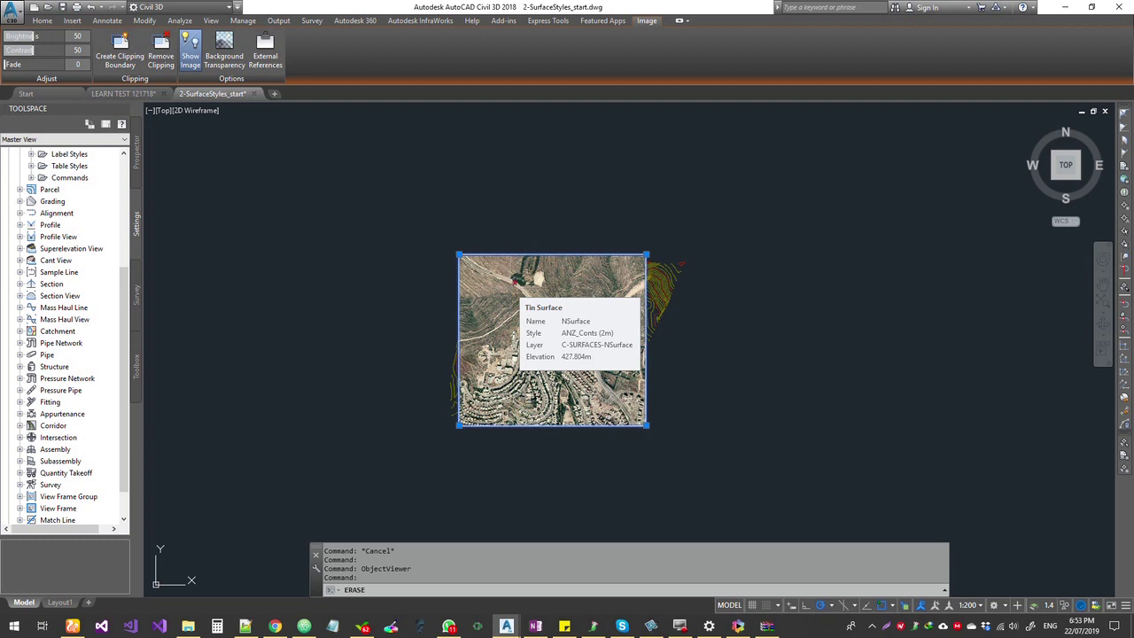
key("Delete")
left_click(538, 333)
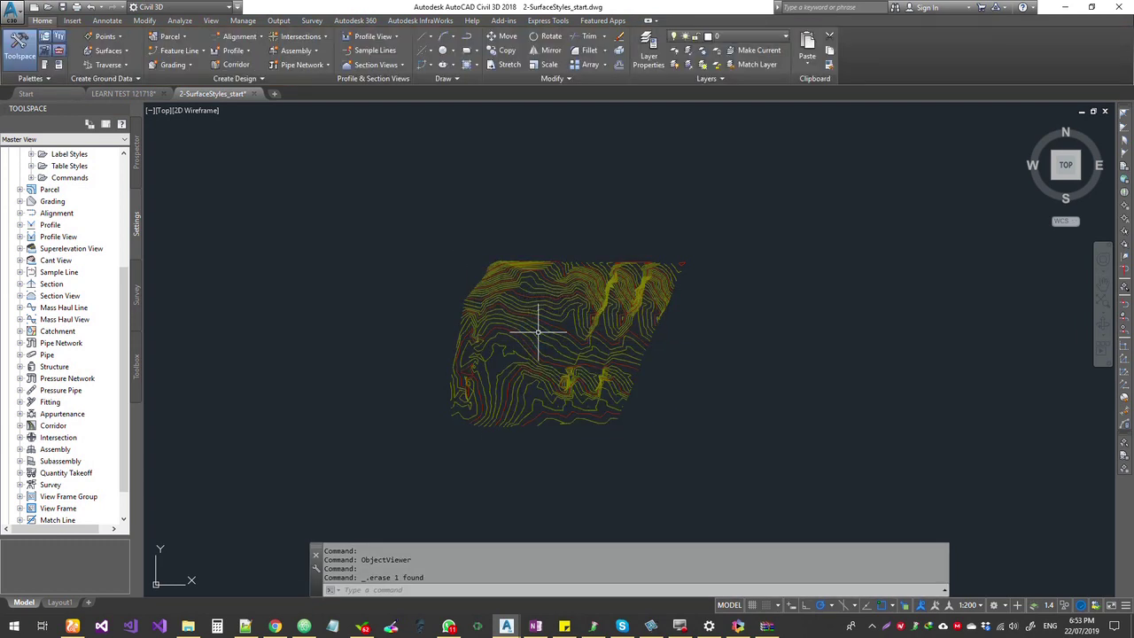
Step: View the contour surface in the Object Viewer without the attached image, and close the viewer
left_click(510, 297)
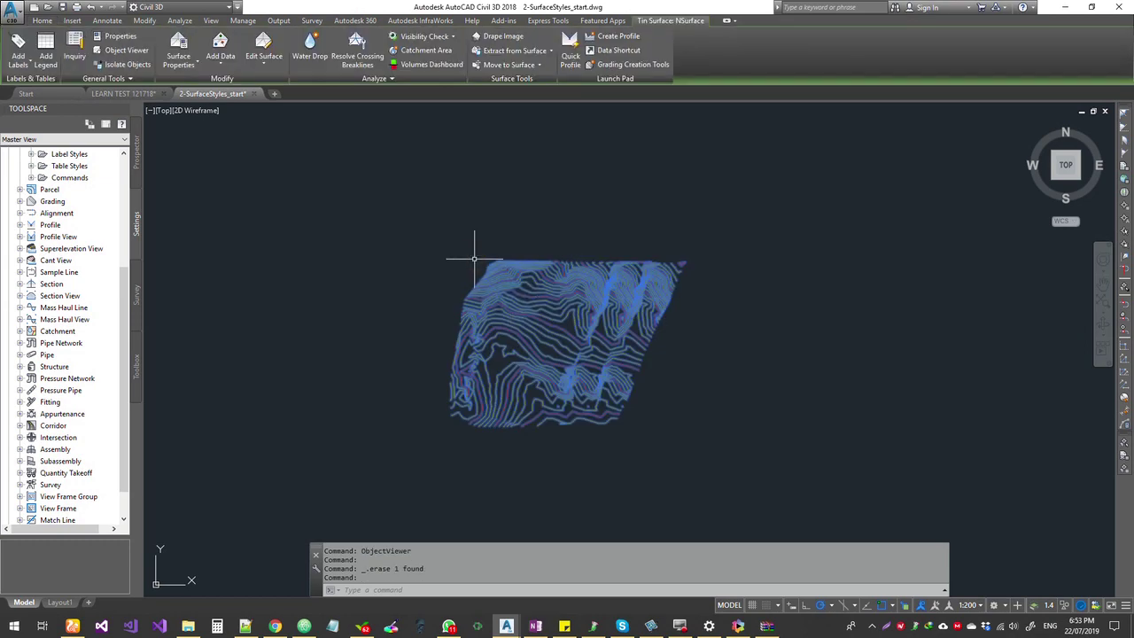
right_click(480, 261)
left_click(521, 423)
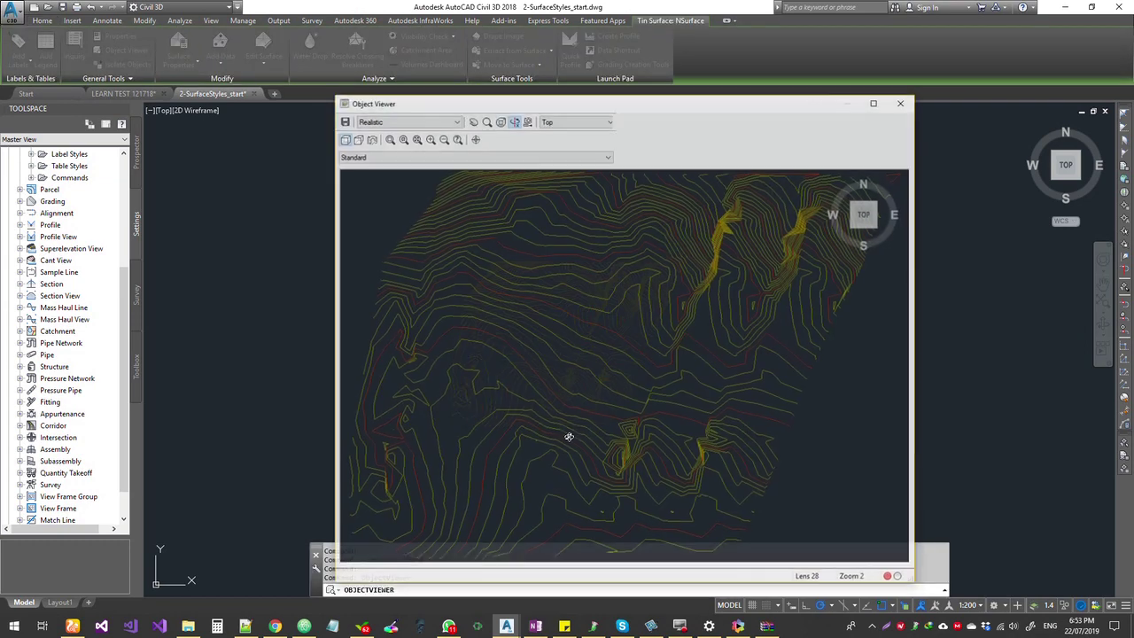
left_click(902, 101)
Step: Choose NSurface_Mt_SiteImage as the render material in the surface properties of NSurface
left_click(585, 312)
left_click(506, 281)
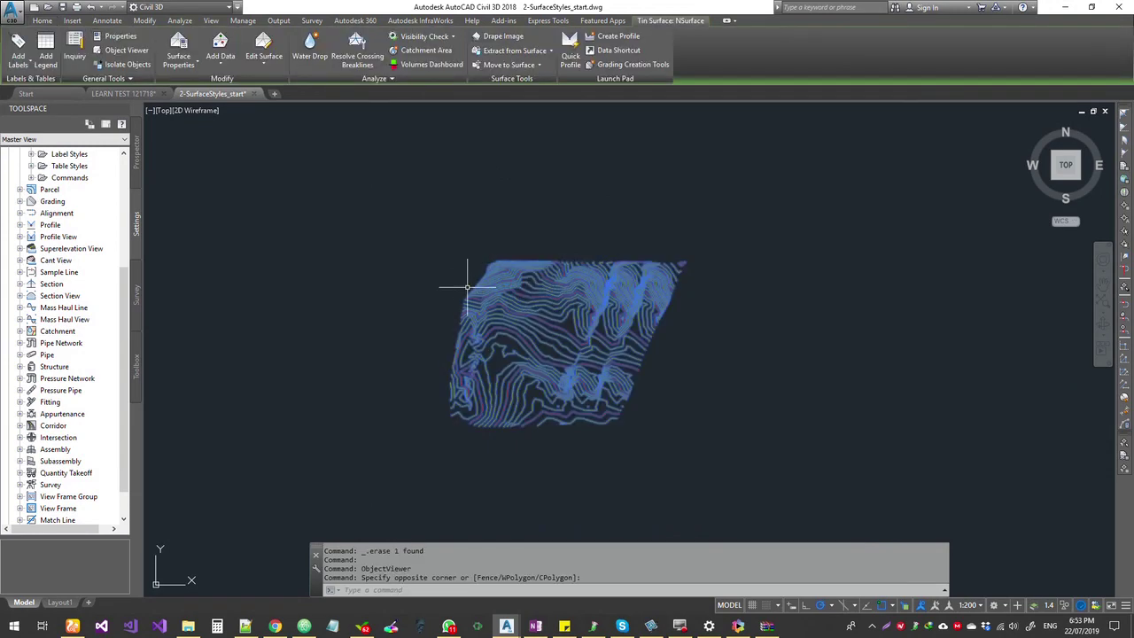
left_click(173, 53)
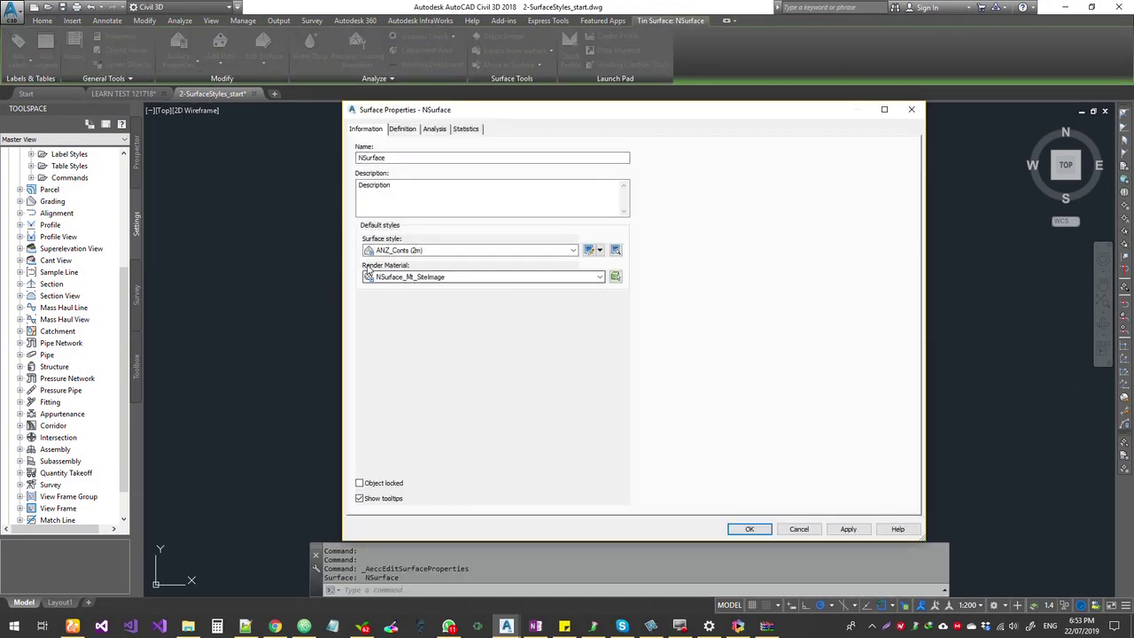
left_click(431, 277)
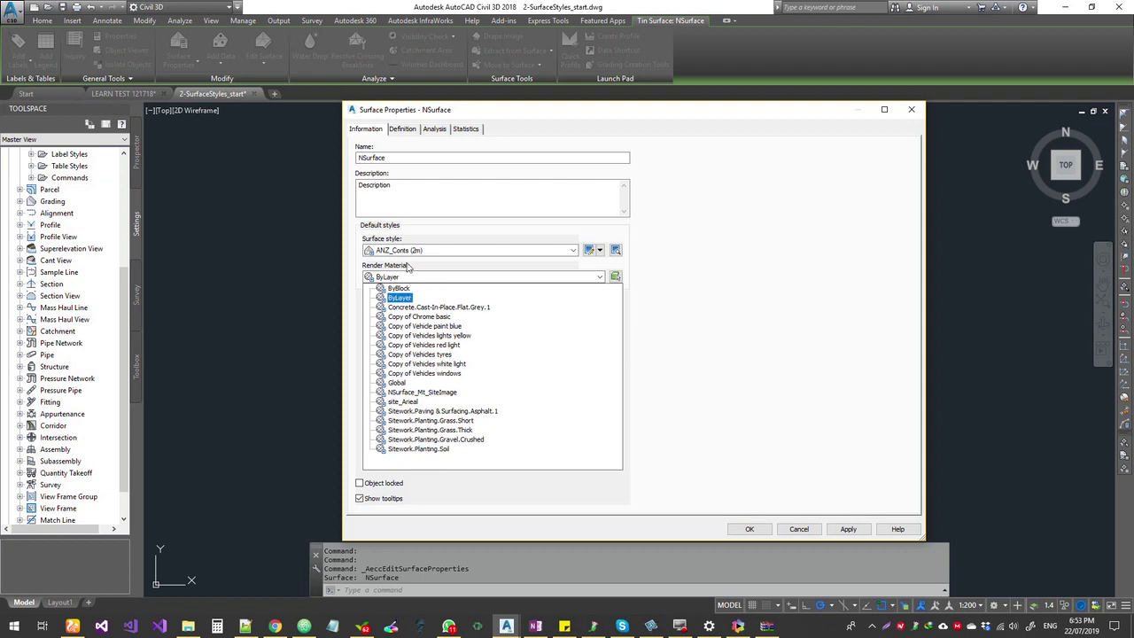
left_click(422, 393)
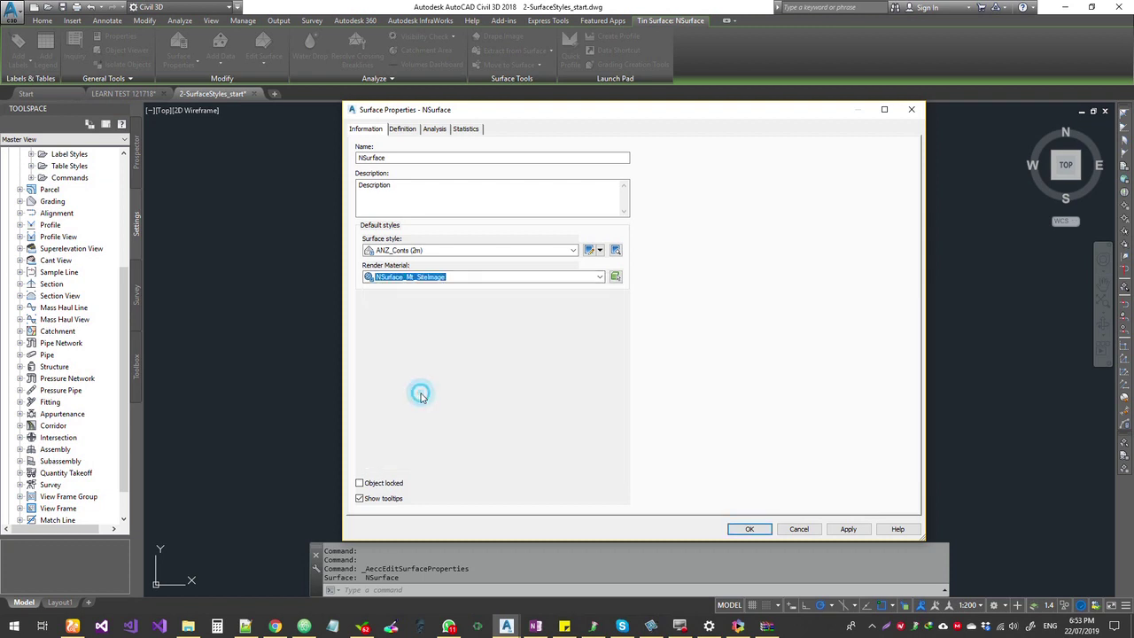
left_click_drag(602, 109, 1001, 101)
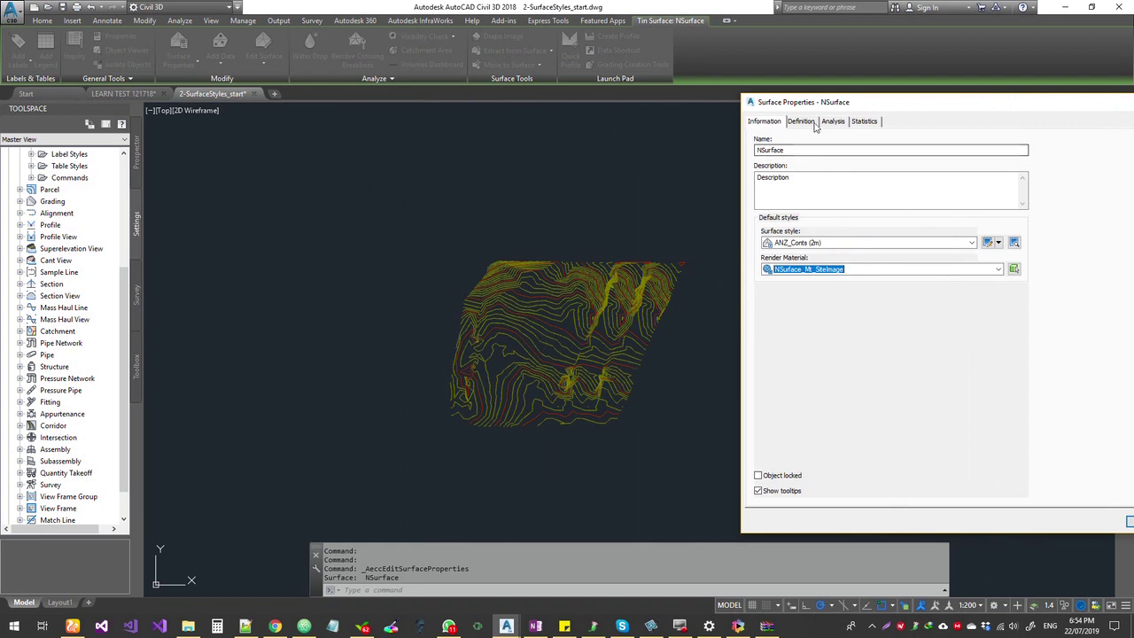
left_click_drag(867, 107, 423, 114)
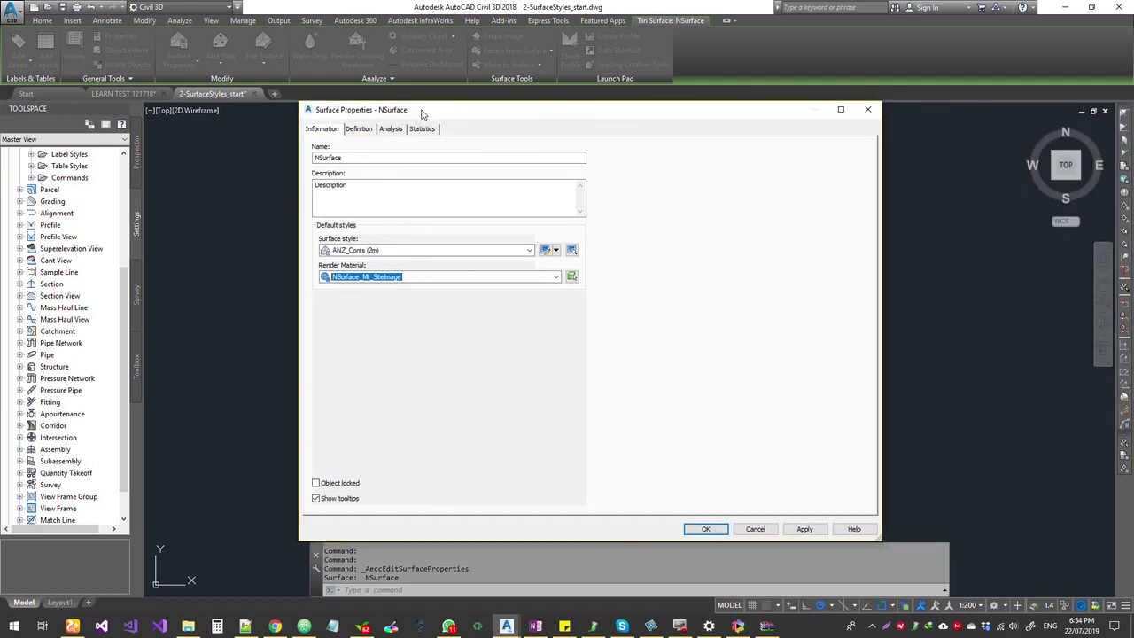